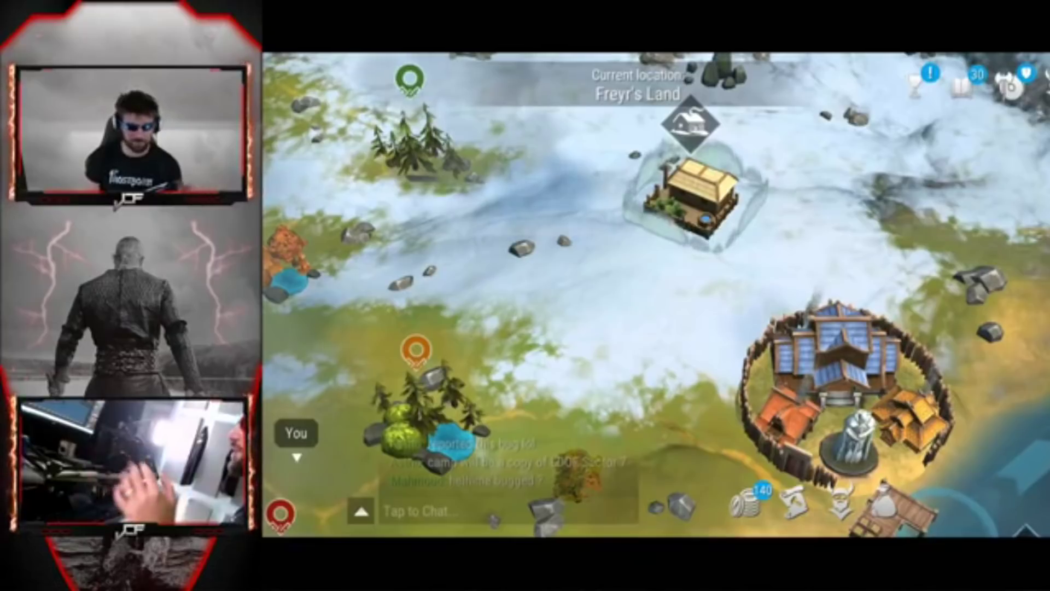
pyautogui.moveTo(695, 200); pyautogui.dragTo(602, 345)
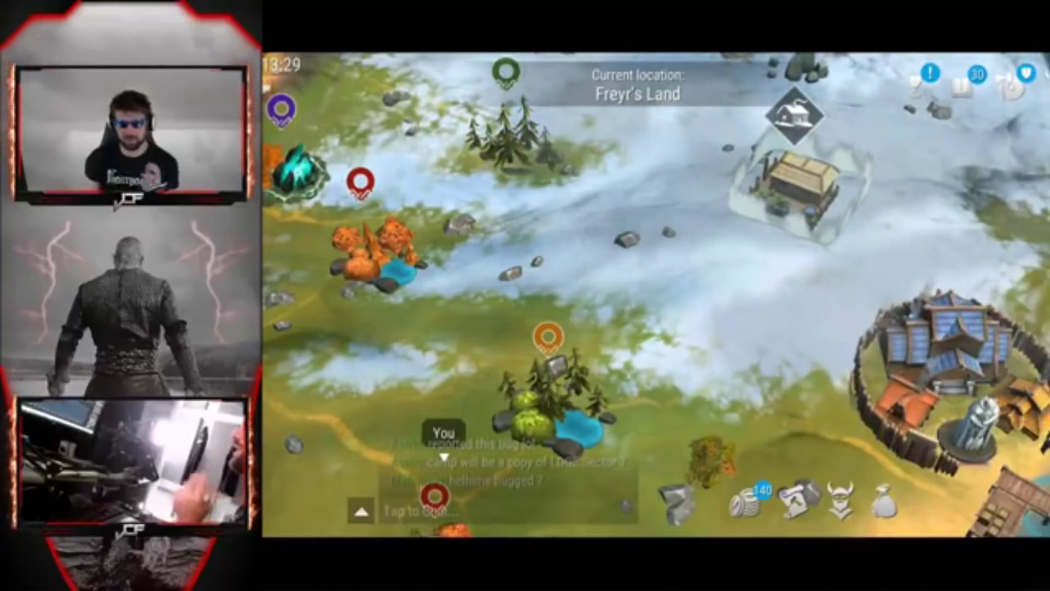
pyautogui.moveTo(792, 164); pyautogui.dragTo(350, 514)
pyautogui.moveTo(465, 243); pyautogui.dragTo(846, 164)
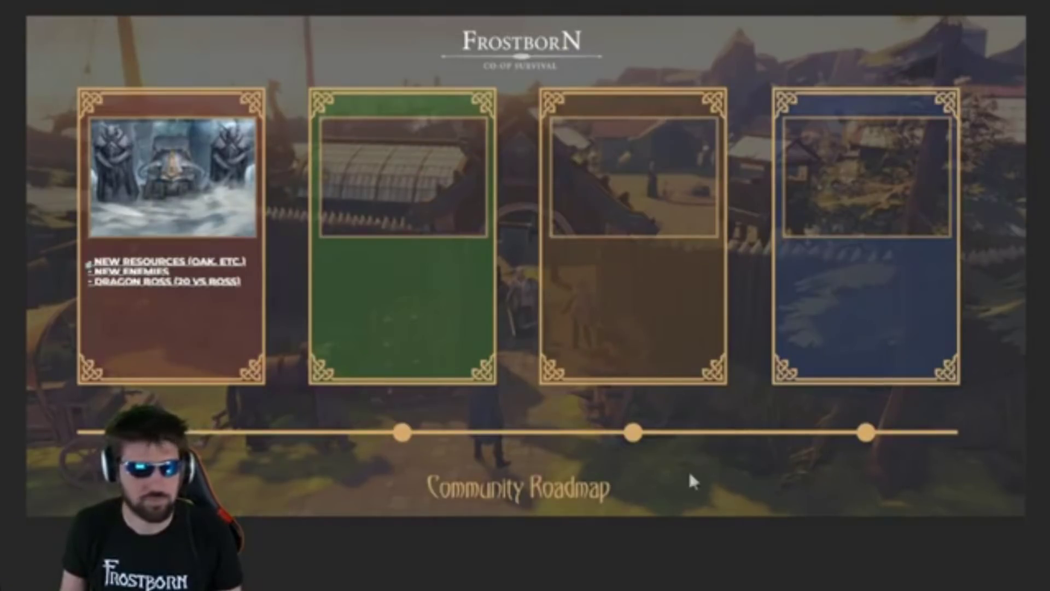
# Step: Finish the first card's bullet text and paste the Shipping routes screenshot, enlarging it and positioning it over the second card's picture frame
pyautogui.hotkey('ctrl', 'Return')
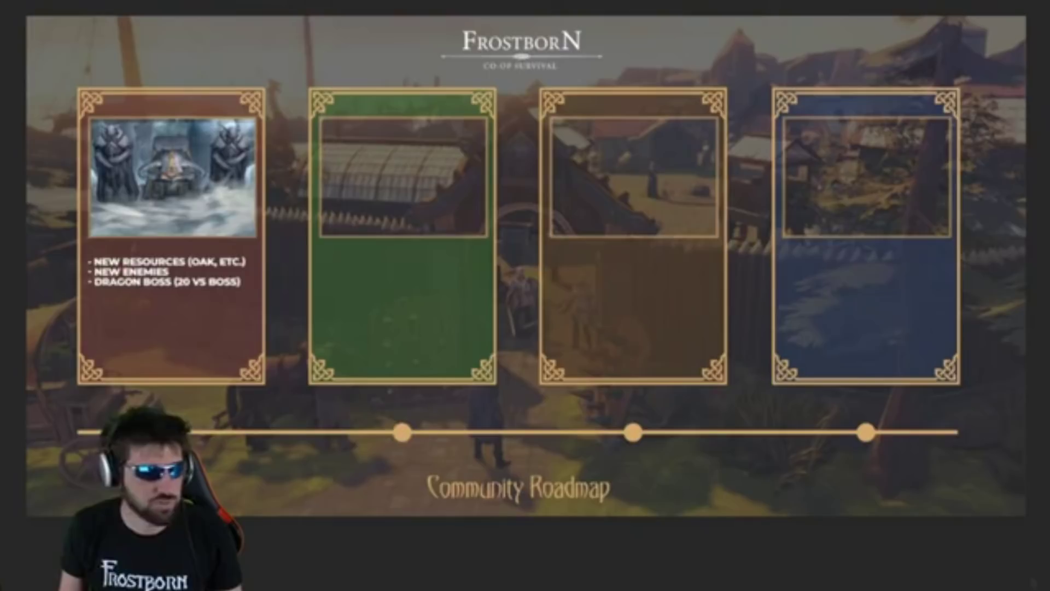
pyautogui.hotkey('ctrl', 'v')
pyautogui.moveTo(539, 295); pyautogui.dragTo(421, 230)
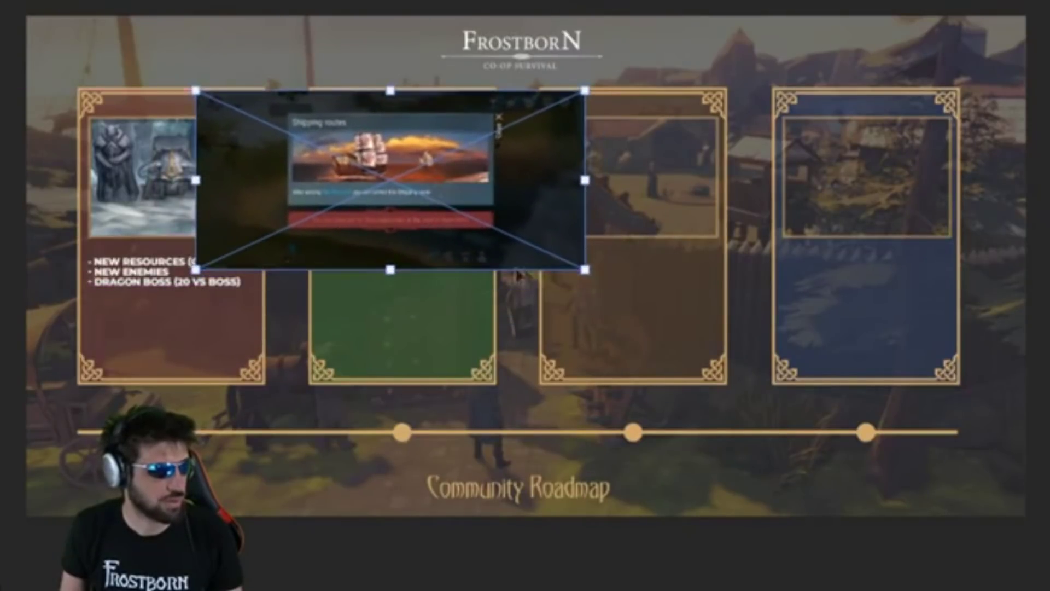
pyautogui.moveTo(586, 273); pyautogui.dragTo(738, 340)
pyautogui.moveTo(490, 228); pyautogui.dragTo(434, 218)
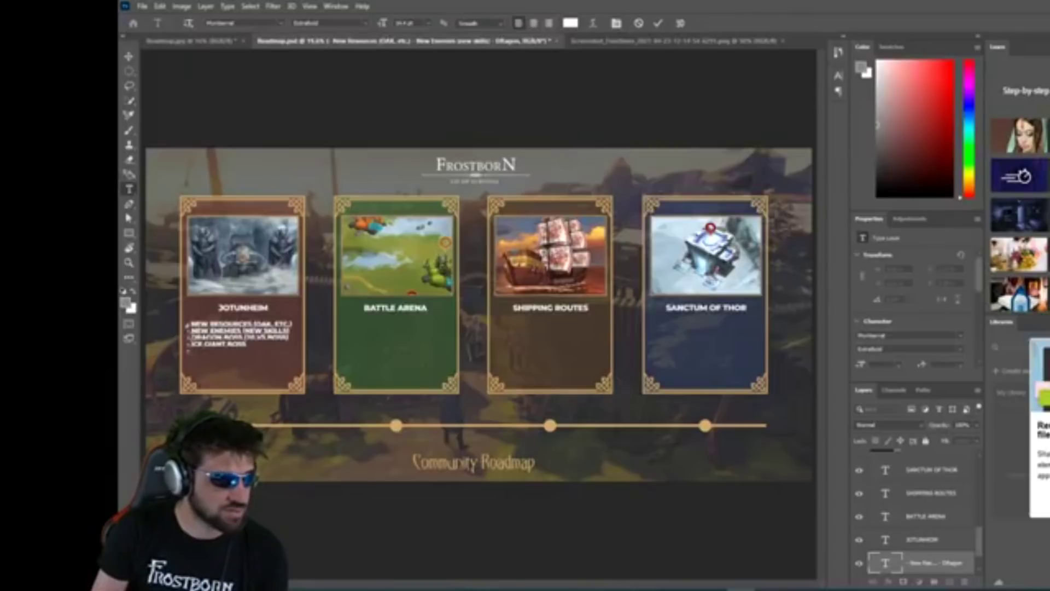
# Step: Insert NEW LOCATIONS as the first bullet of the Jotunheim list, keeping NEW RESOURCES (OAK, ETC.) as a dashed bullet below it
pyautogui.write('New Lo')
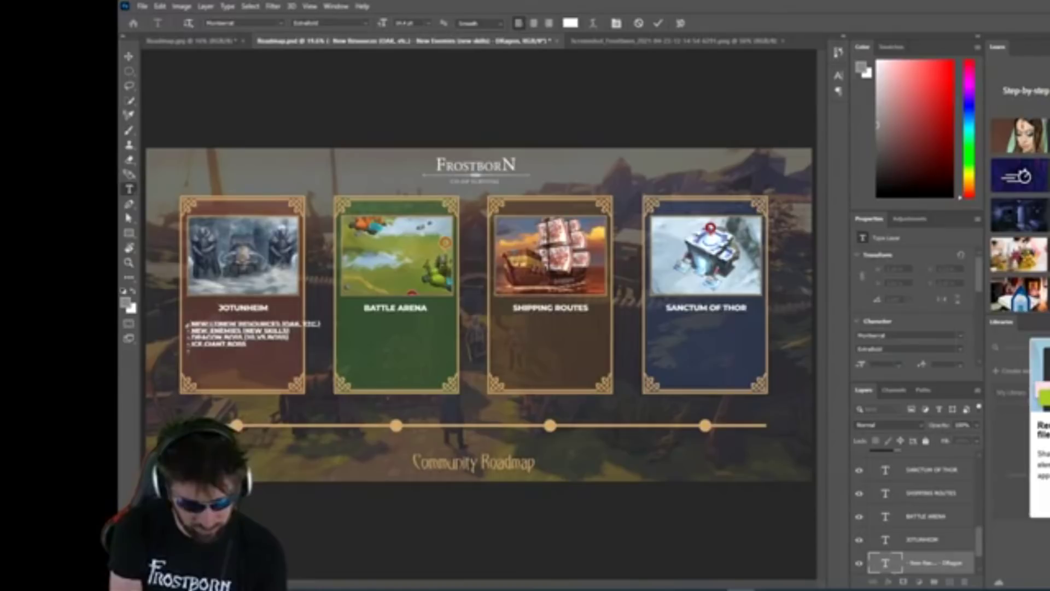
pyautogui.write('ca')
pyautogui.press('BackSpace')
pyautogui.write('aito')
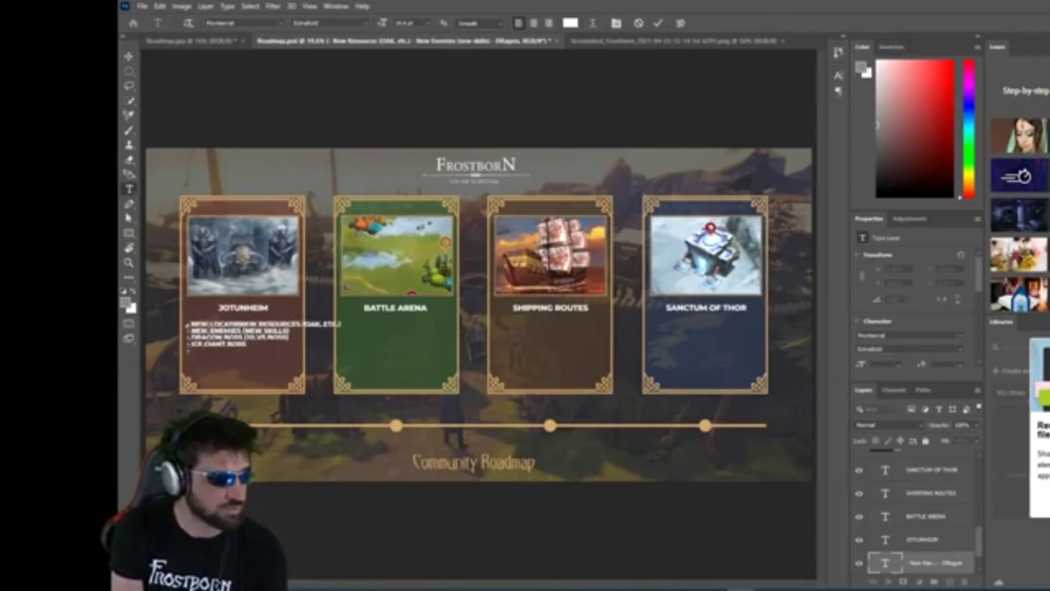
pyautogui.press('BackSpace')
pyautogui.press('BackSpace')
pyautogui.press('BackSpace')
pyautogui.write('ti')
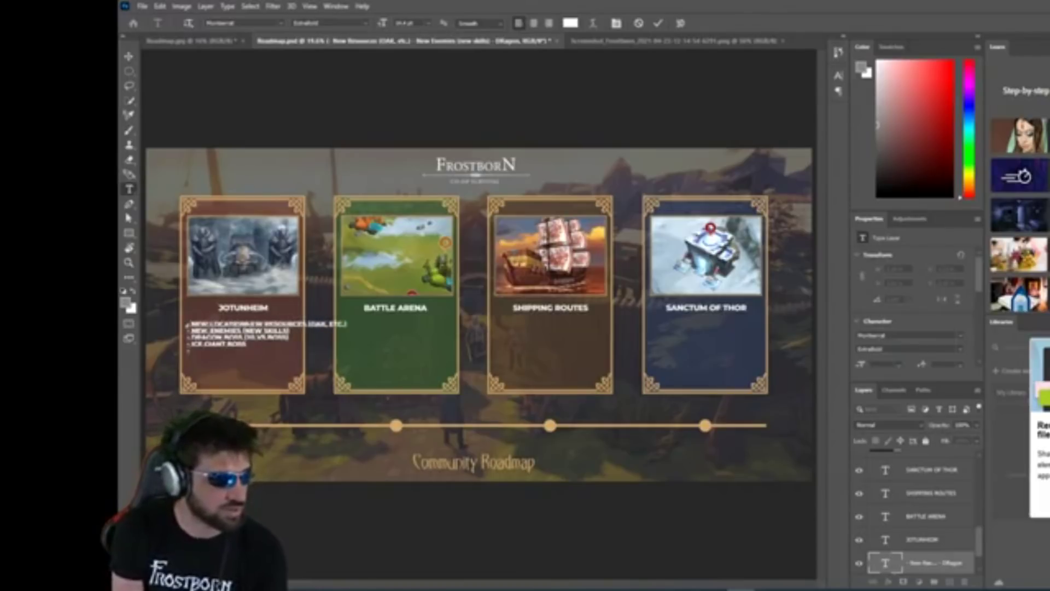
pyautogui.press('Return')
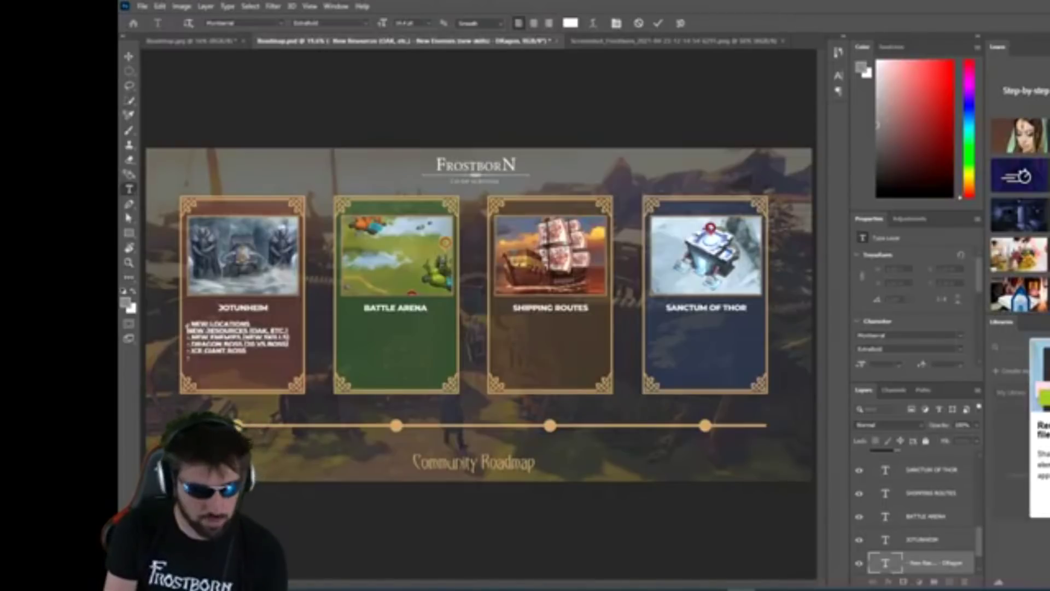
pyautogui.write('-')
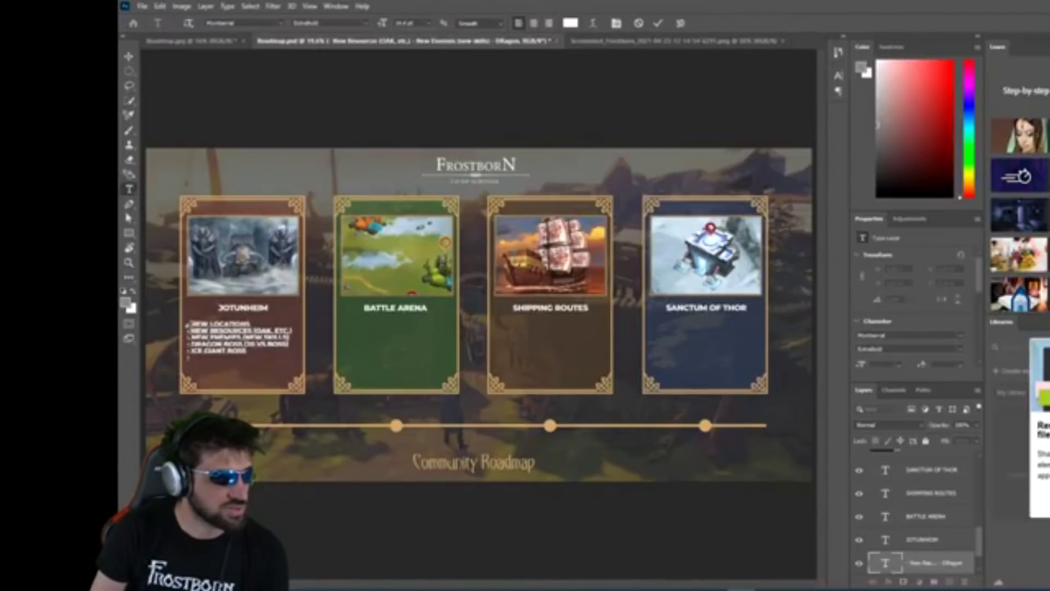
# Step: Add the bullet NEW PVP CAMP EVENT (1 HOUR LONG) at the end of the Jotunheim list
pyautogui.moveTo(186, 327); pyautogui.dragTo(308, 332)
pyautogui.click(283, 337)
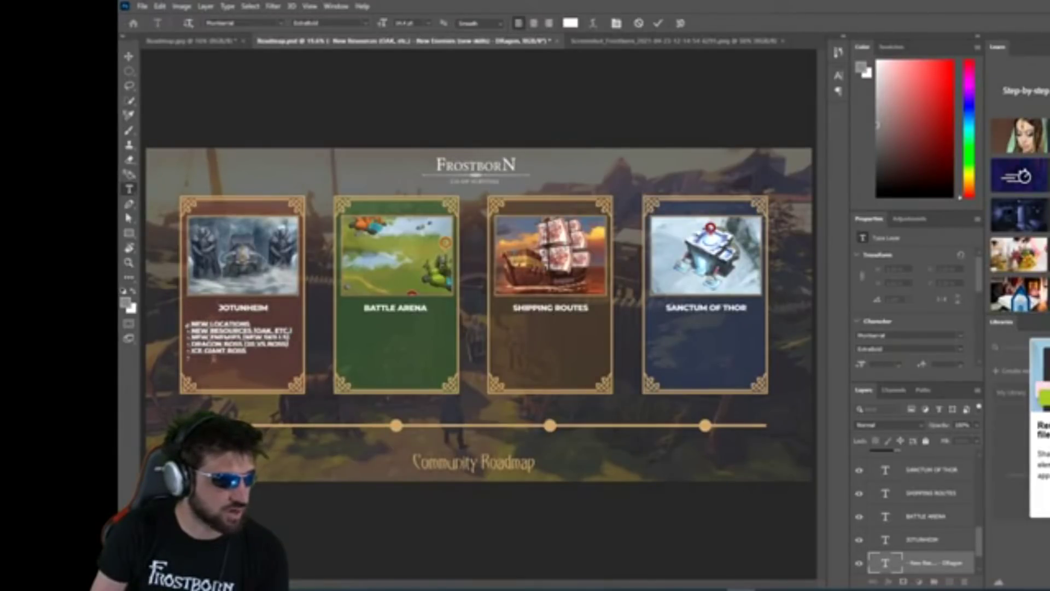
pyautogui.moveTo(224, 344); pyautogui.dragTo(275, 343)
pyautogui.click(278, 344)
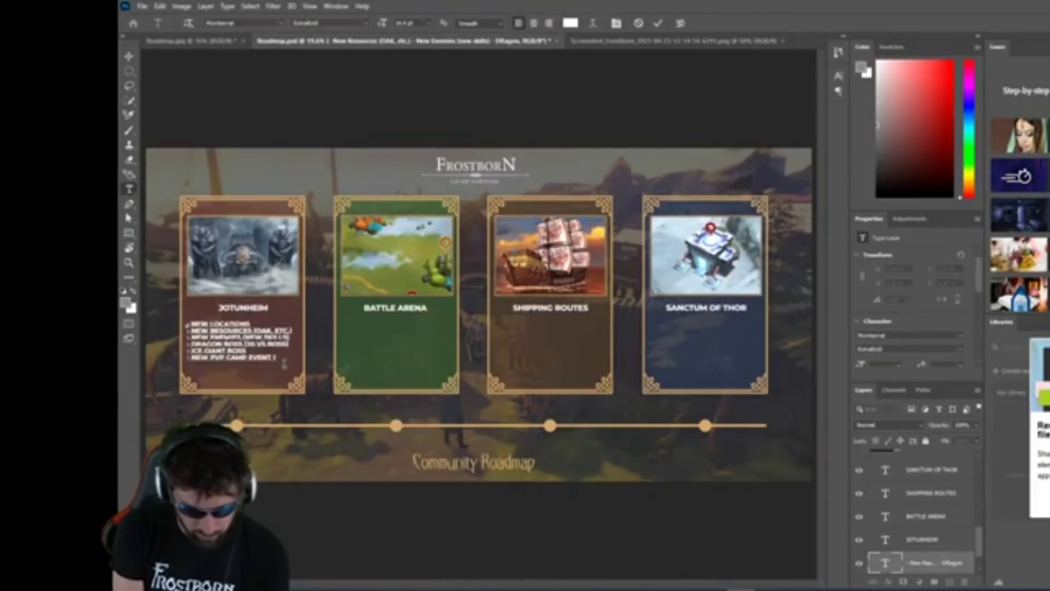
# Step: Duplicate the Jotunheim bullet list onto the Battle Arena card and clear the copied text
pyautogui.moveTo(436, 329); pyautogui.dragTo(391, 347)
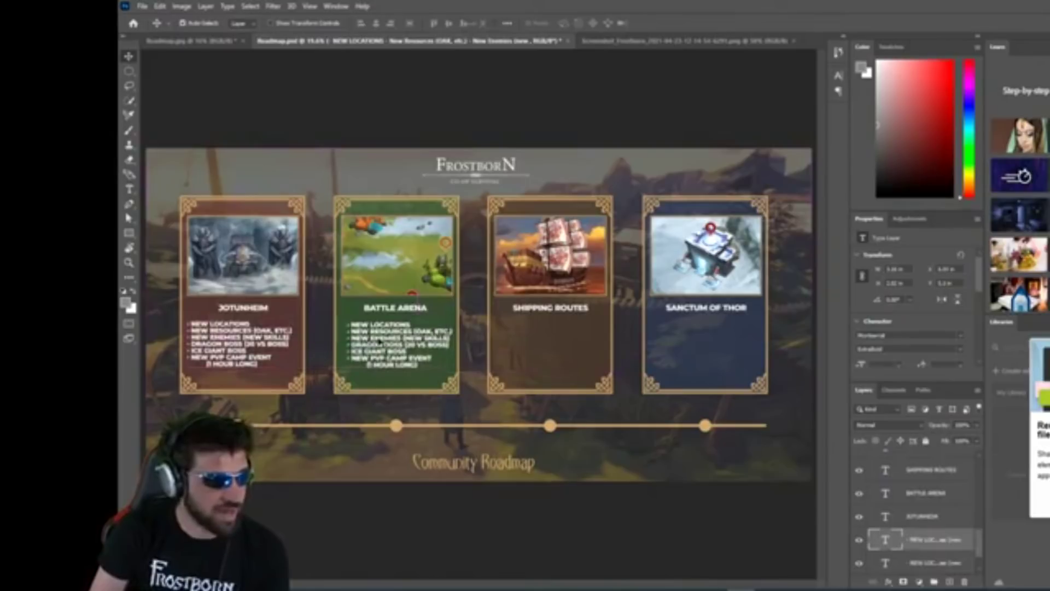
pyautogui.doubleClick(381, 342)
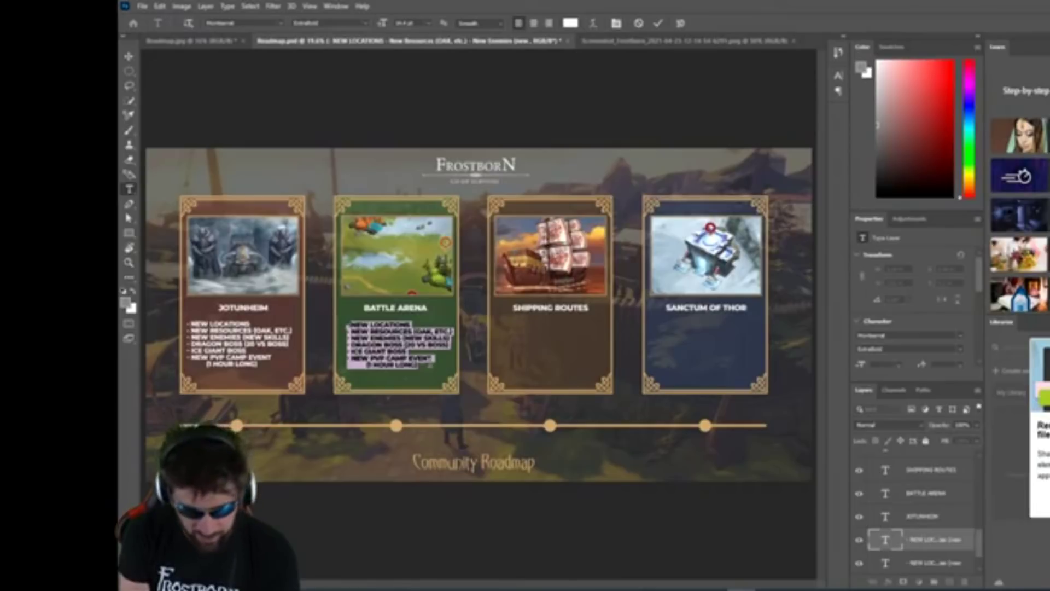
pyautogui.press('BackSpace')
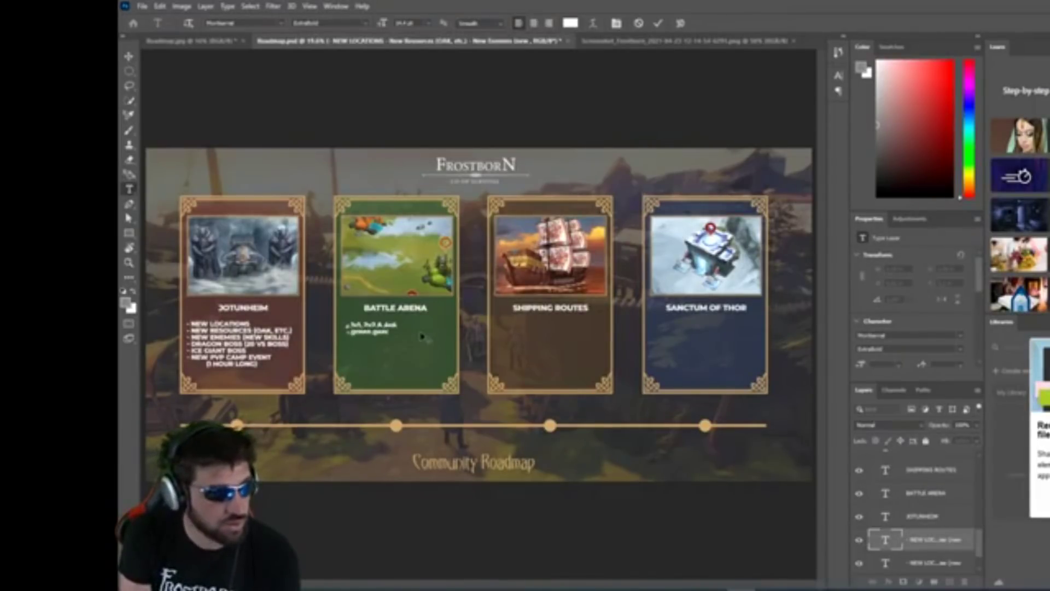
# Step: Rewrite the second Battle Arena bullet as GREEN, BLUE or PURPLE GEAR and add NORMAL PVP FOR GEAR below it
pyautogui.press('BackSpace')
pyautogui.press('BackSpace')
pyautogui.press('BackSpace')
pyautogui.press('BackSpace')
pyautogui.press('BackSpace')
pyautogui.press('BackSpace')
pyautogui.press('BackSpace')
pyautogui.press('BackSpace')
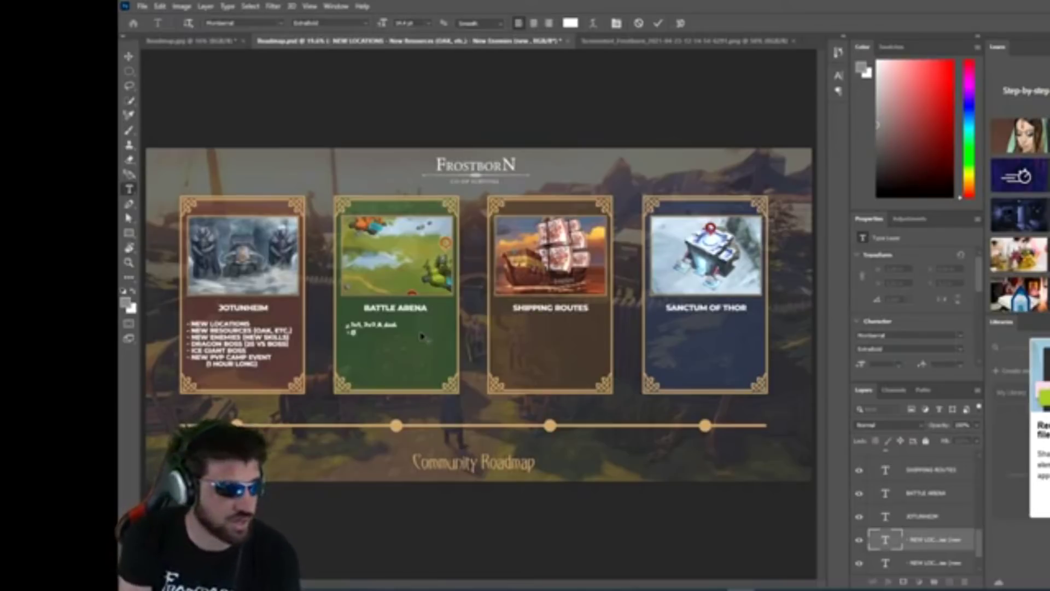
pyautogui.press('BackSpace')
pyautogui.press('BackSpace')
pyautogui.press('BackSpace')
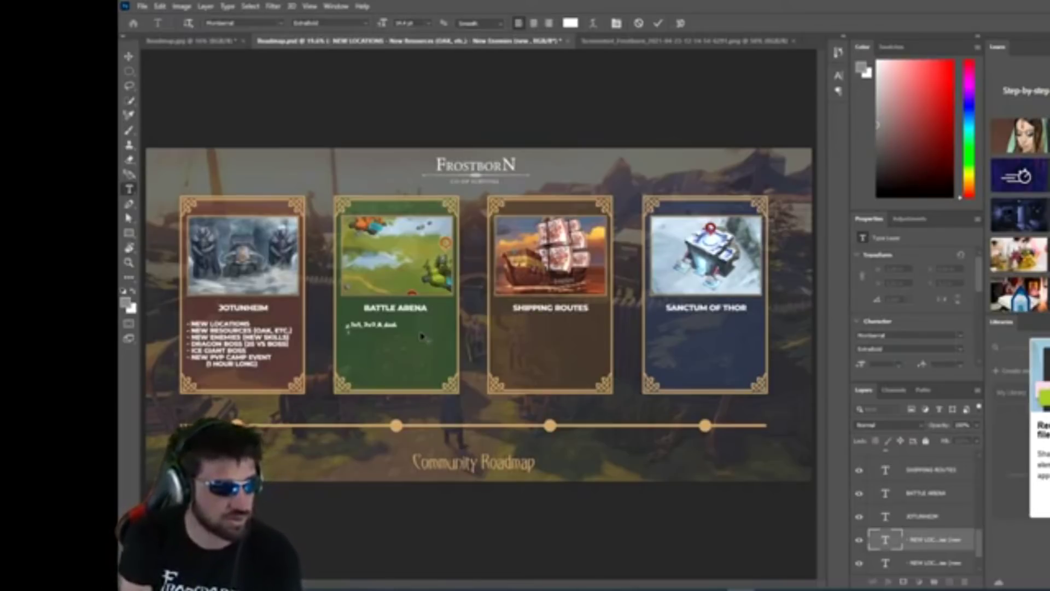
pyautogui.write('GREEN, BLUE')
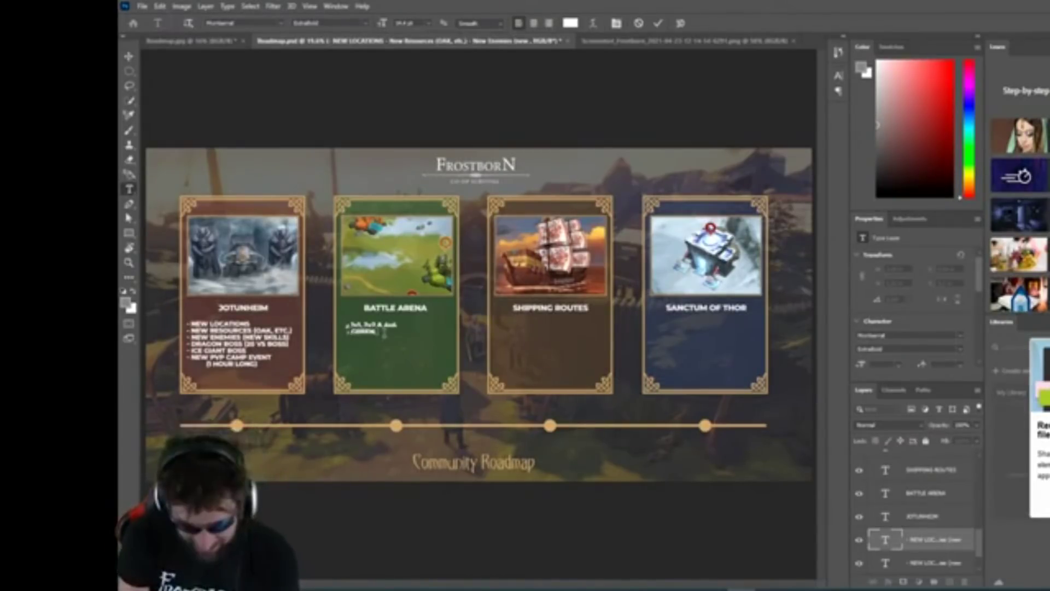
pyautogui.write(' or PURPLE GEAR')
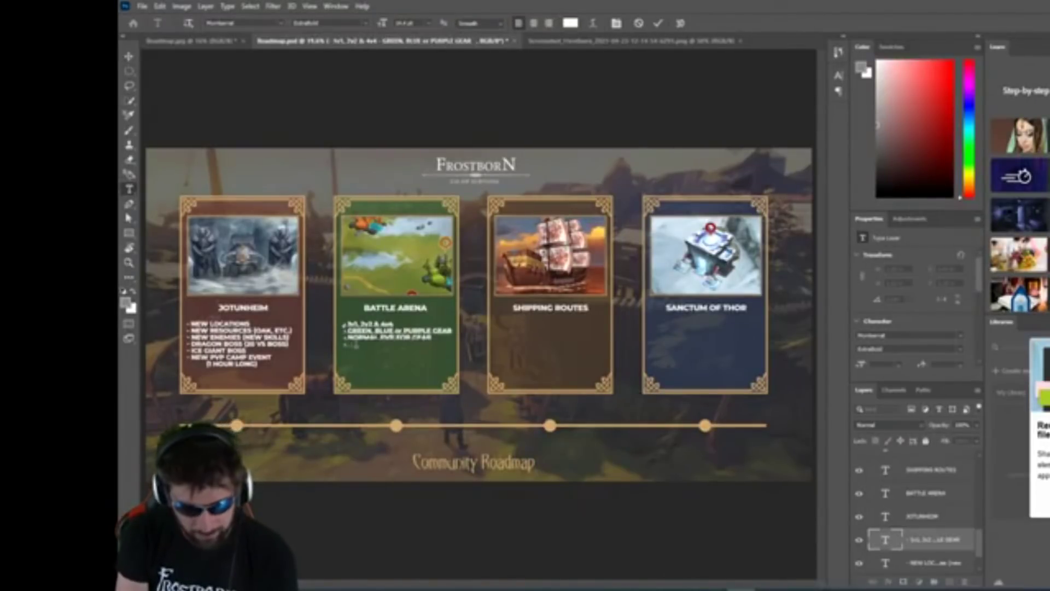
# Step: Add the fourth Battle Arena bullet FRIENDLY PVP (FOR TOURNAMENT PTS)
pyautogui.write('feedback')
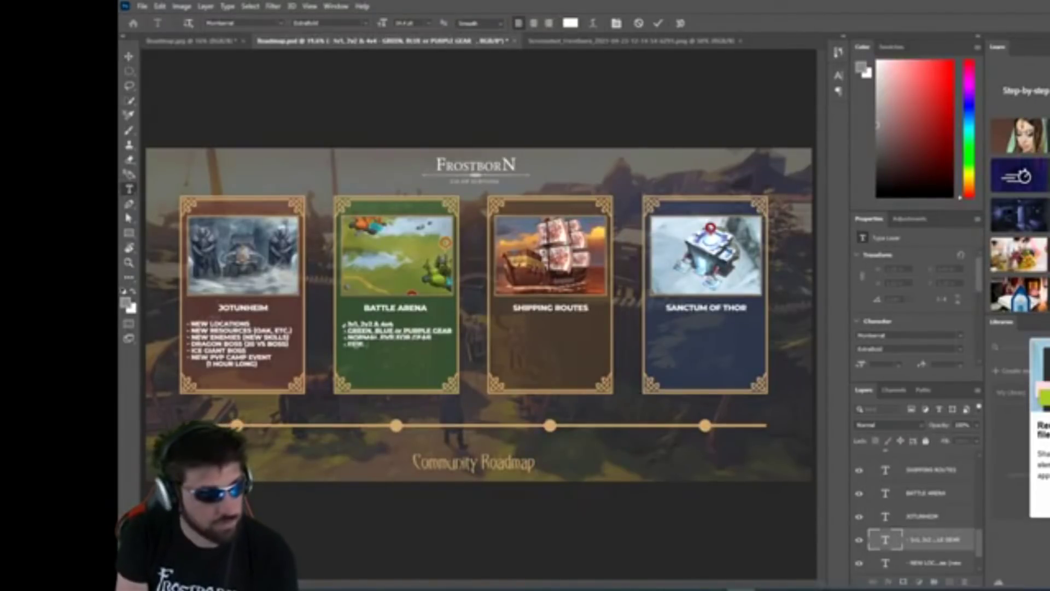
pyautogui.write('PVP')
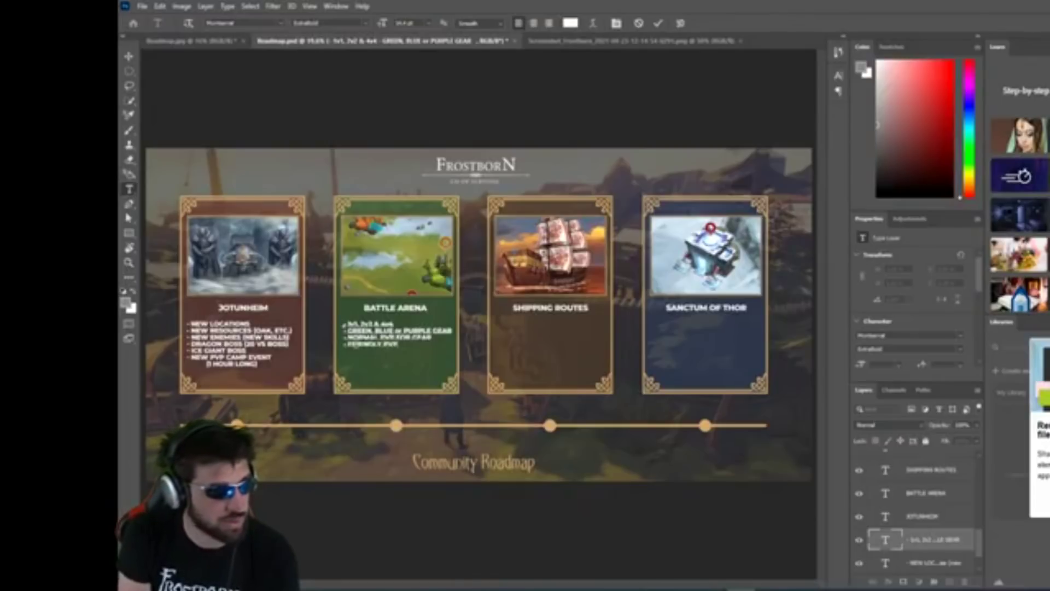
pyautogui.write(' FOR ')
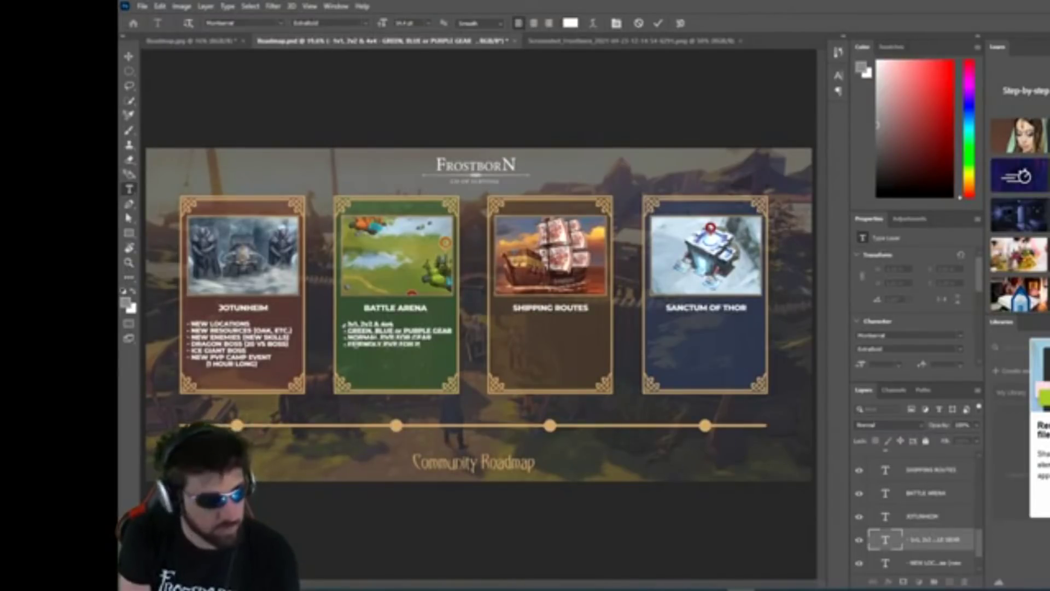
pyautogui.write(' tournament')
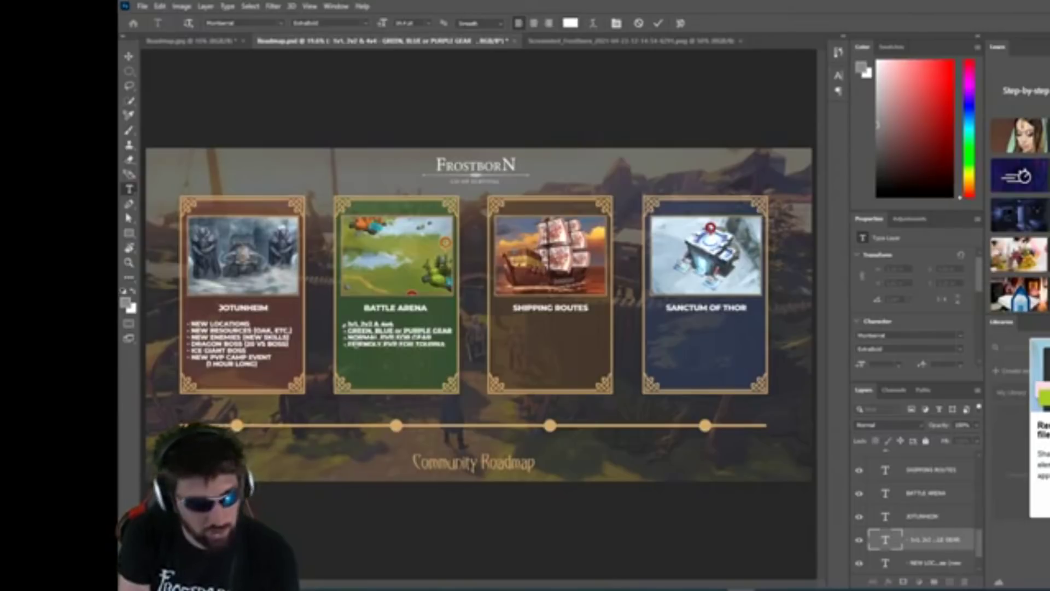
pyautogui.write(' (con')
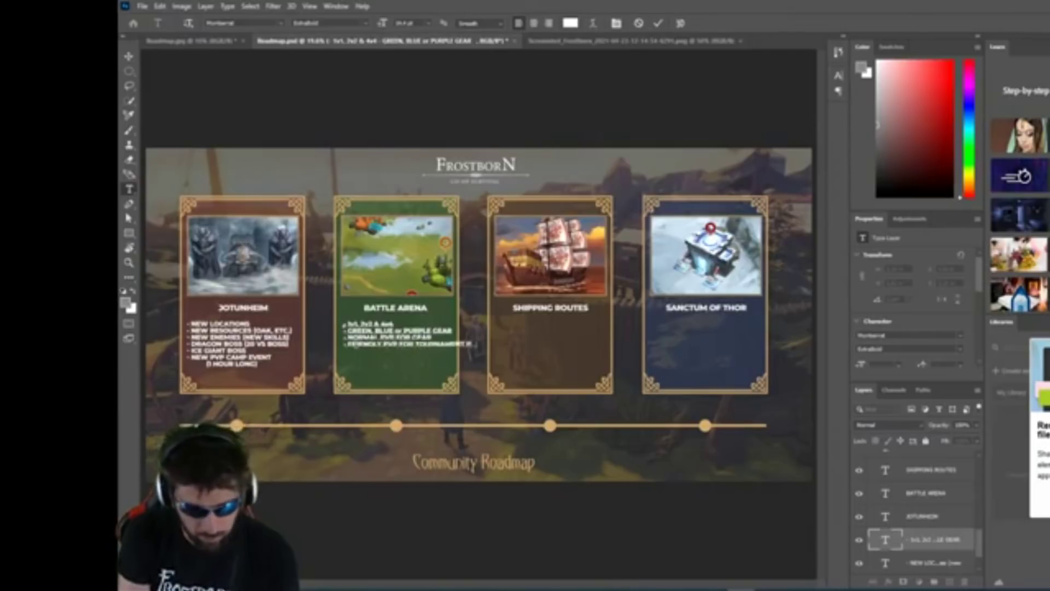
pyautogui.press('BackSpace')
pyautogui.press('BackSpace')
pyautogui.press('BackSpace')
pyautogui.press('BackSpace')
pyautogui.write('TS')
pyautogui.press('BackSpace')
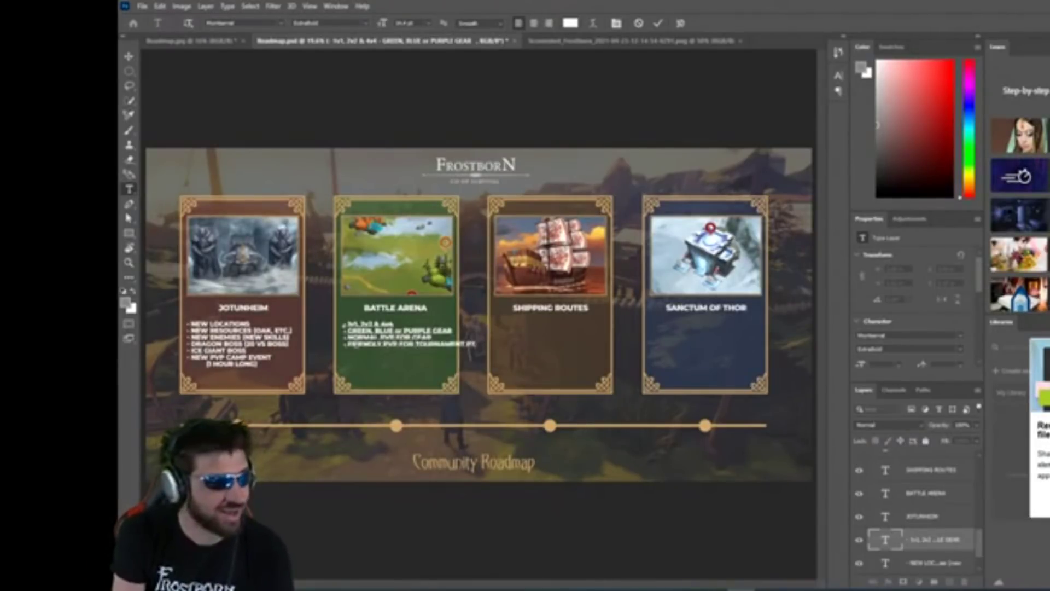
pyautogui.write('S')
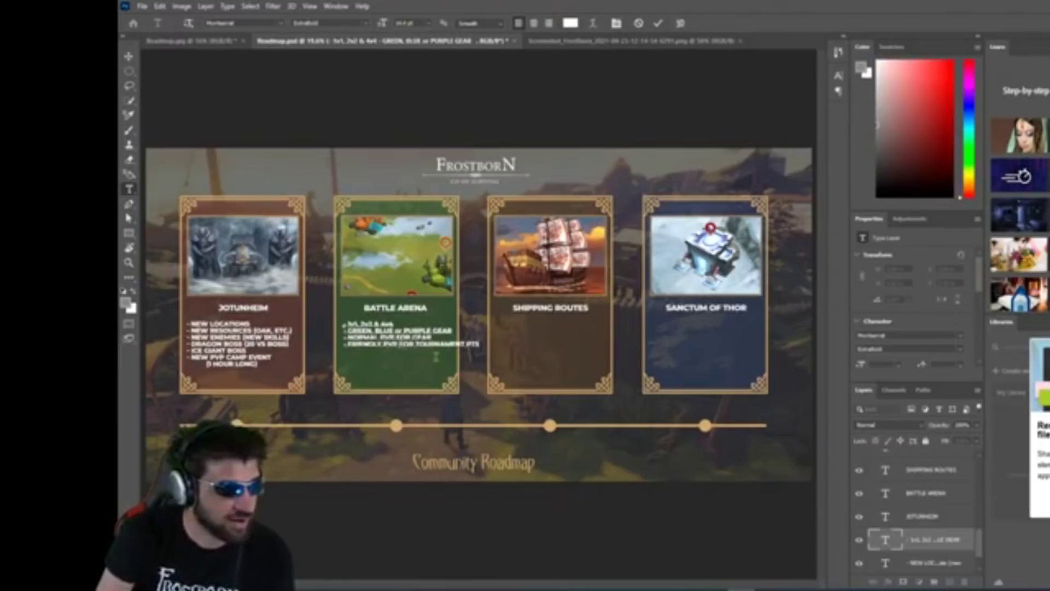
pyautogui.write(')')
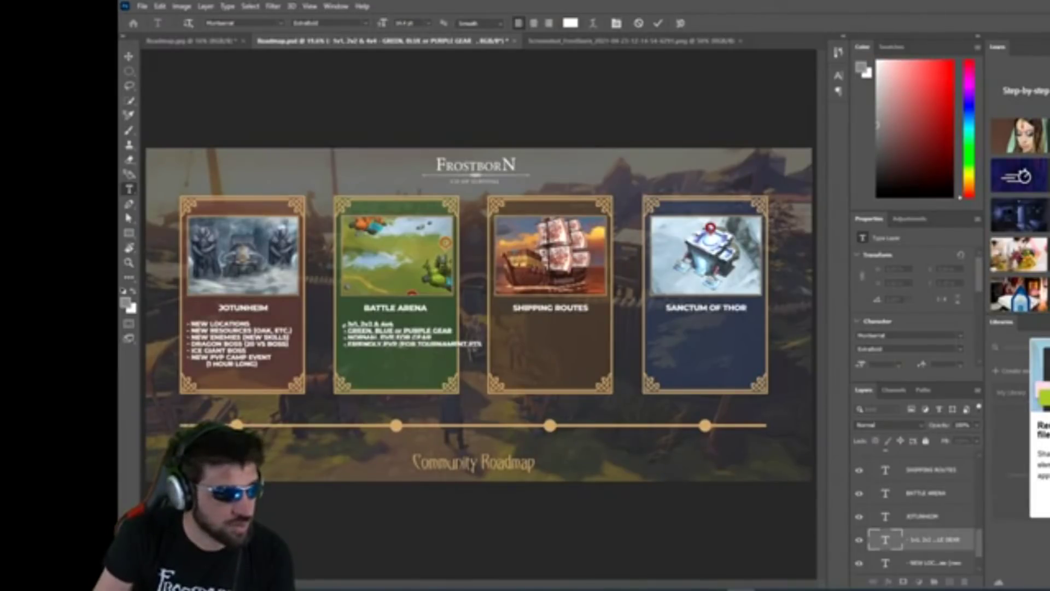
pyautogui.write(')')
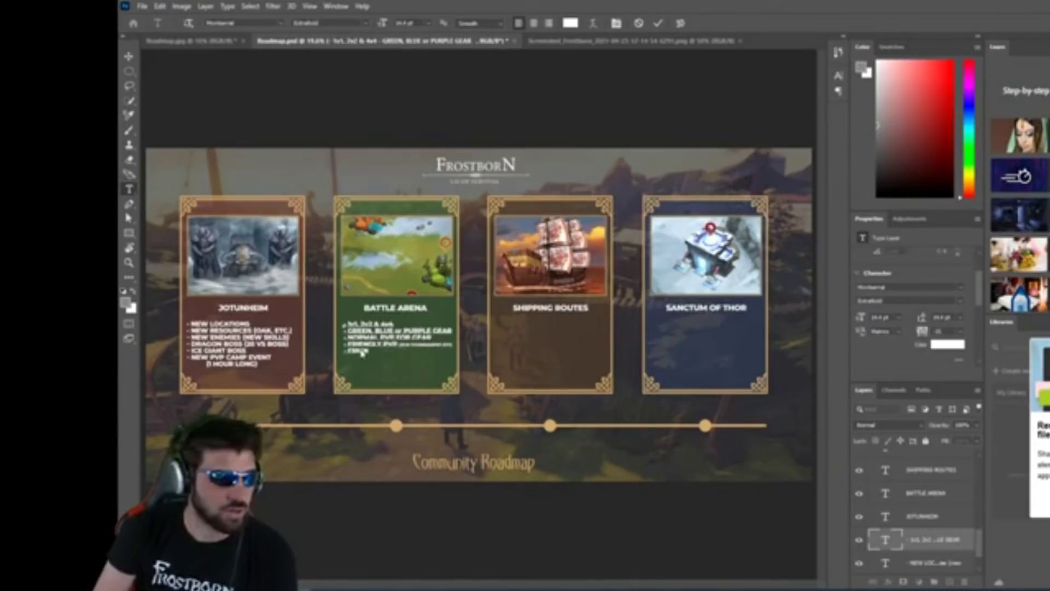
pyautogui.press('BackSpace')
pyautogui.press('BackSpace')
pyautogui.press('BackSpace')
pyautogui.press('BackSpace')
pyautogui.press('BackSpace')
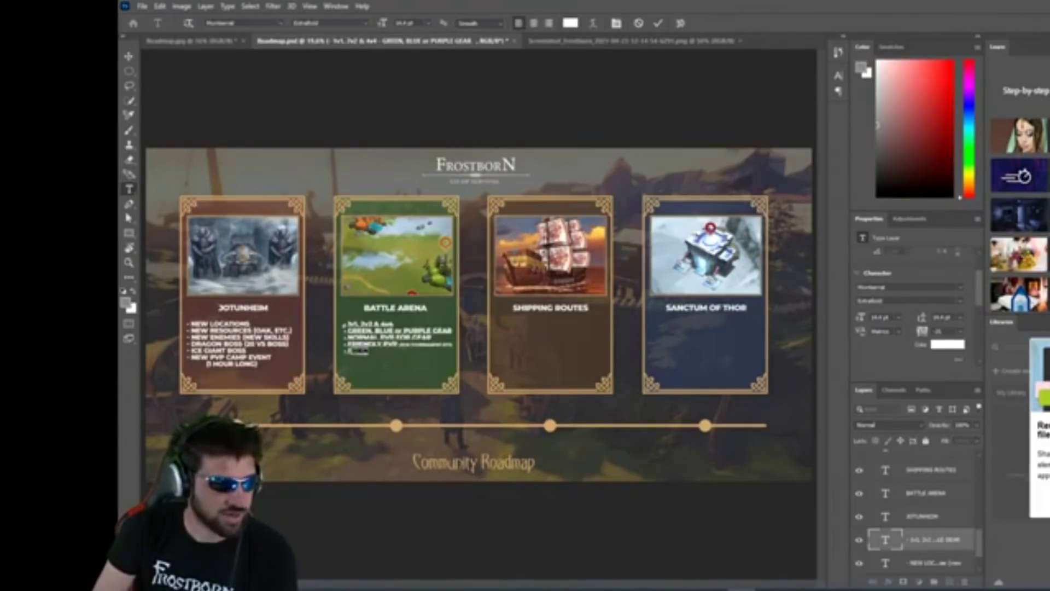
pyautogui.write('F')
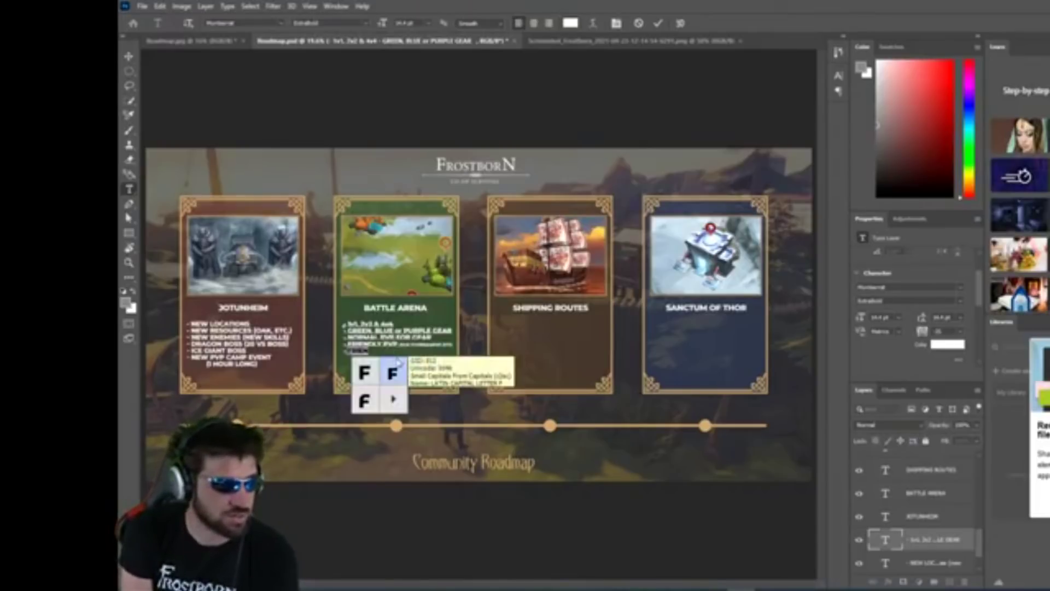
pyautogui.click(365, 351)
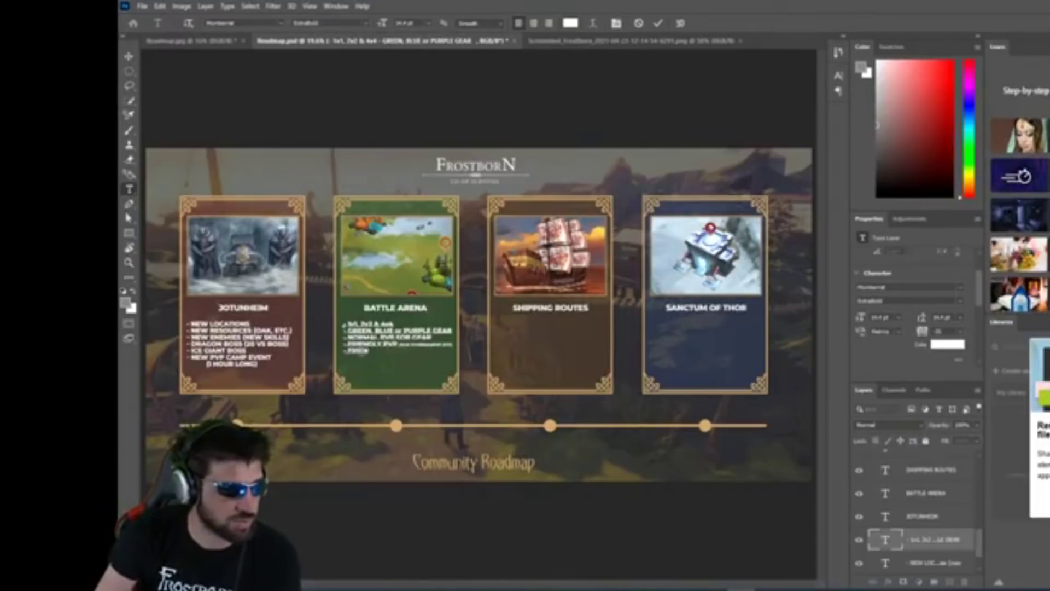
pyautogui.moveTo(368, 351); pyautogui.dragTo(352, 352)
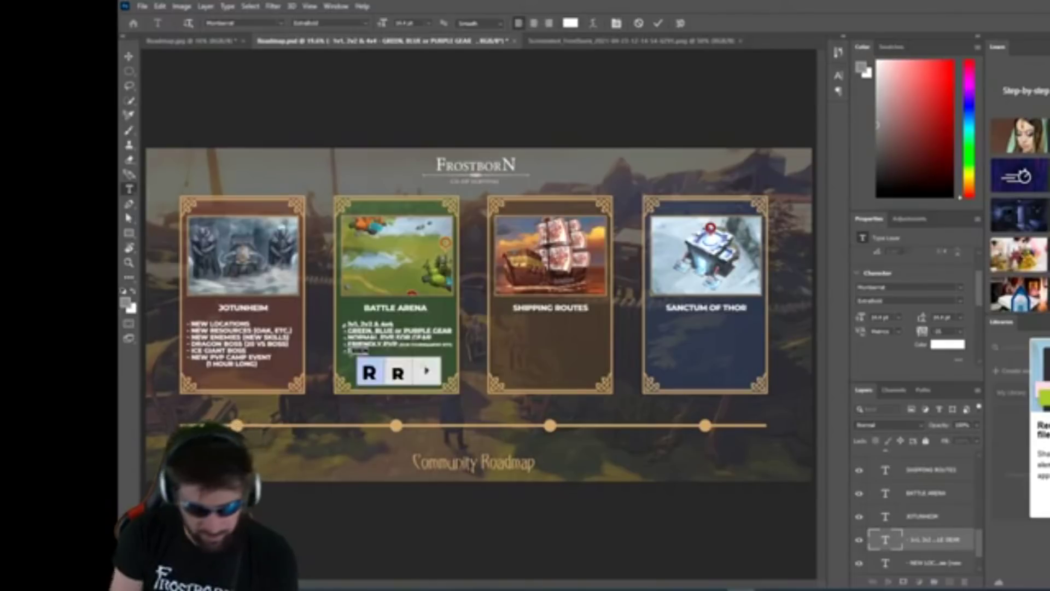
pyautogui.moveTo(352, 351); pyautogui.dragTo(378, 337)
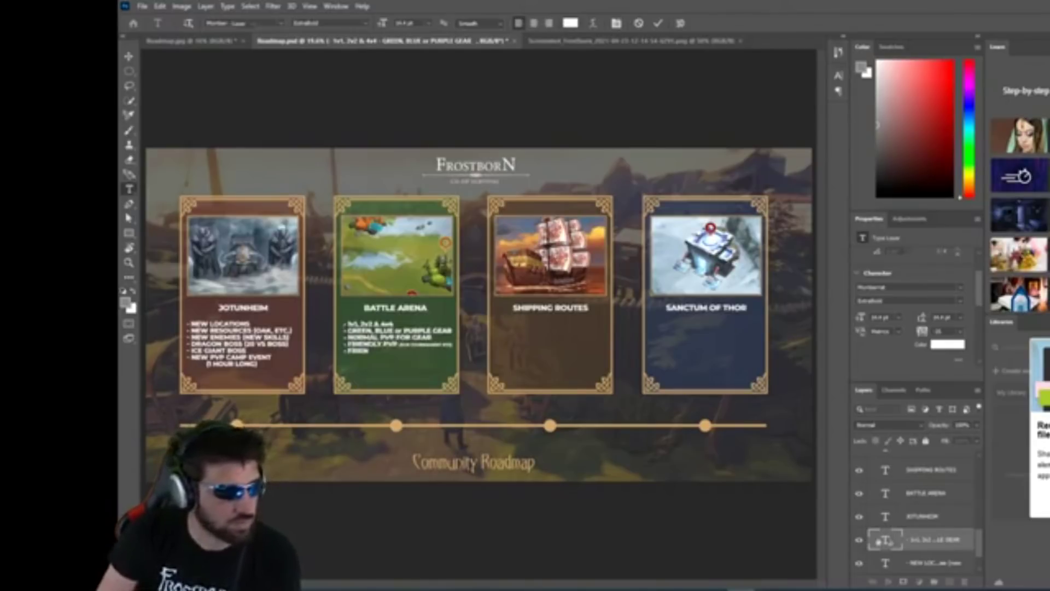
# Step: Add the fifth Battle Arena bullet CUSTOM ROOMS (Invite by ID)
pyautogui.hotkey('ctrl', 'a')
pyautogui.write('5v5, 2v2 & 4v4 GREEN, BLUE or PURPLE GEAR NORMAL PVP FOR GEAR FRIENDLY PVP CUSTOM ROOMS (Invite by ID)')
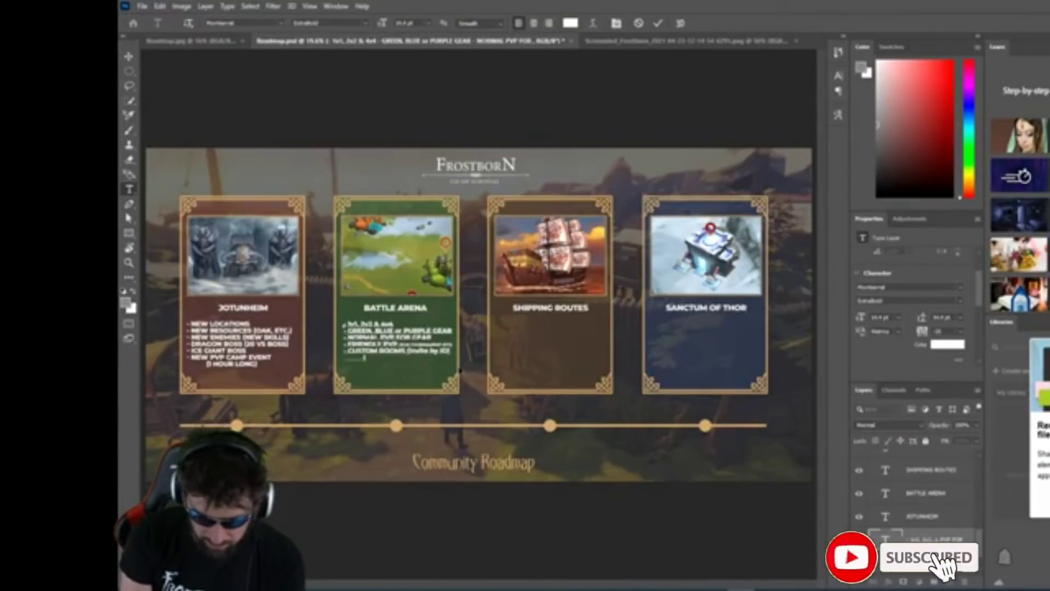
pyautogui.write('Invite')
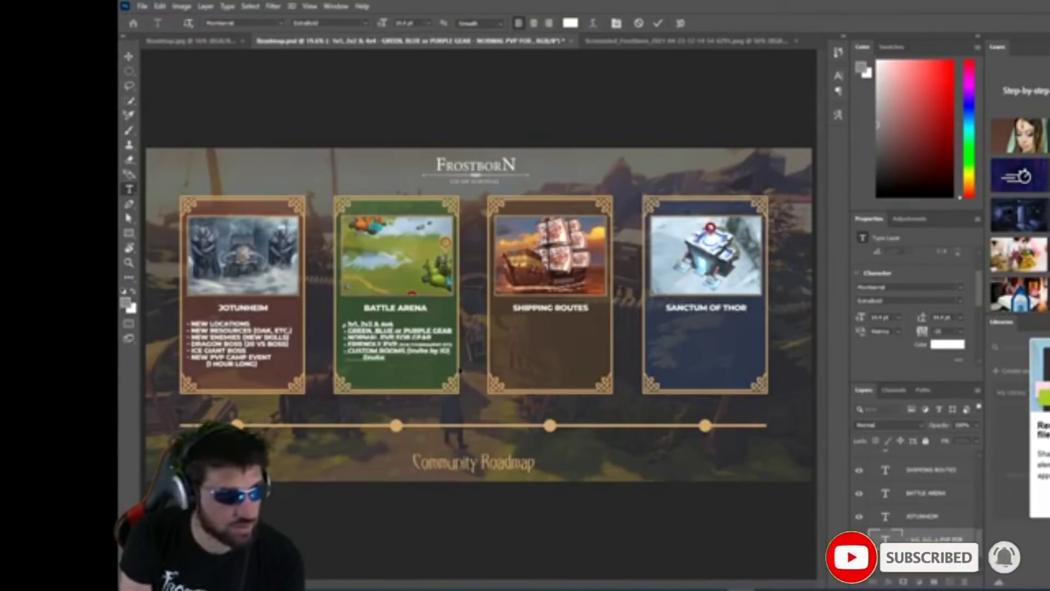
pyautogui.write(' fa')
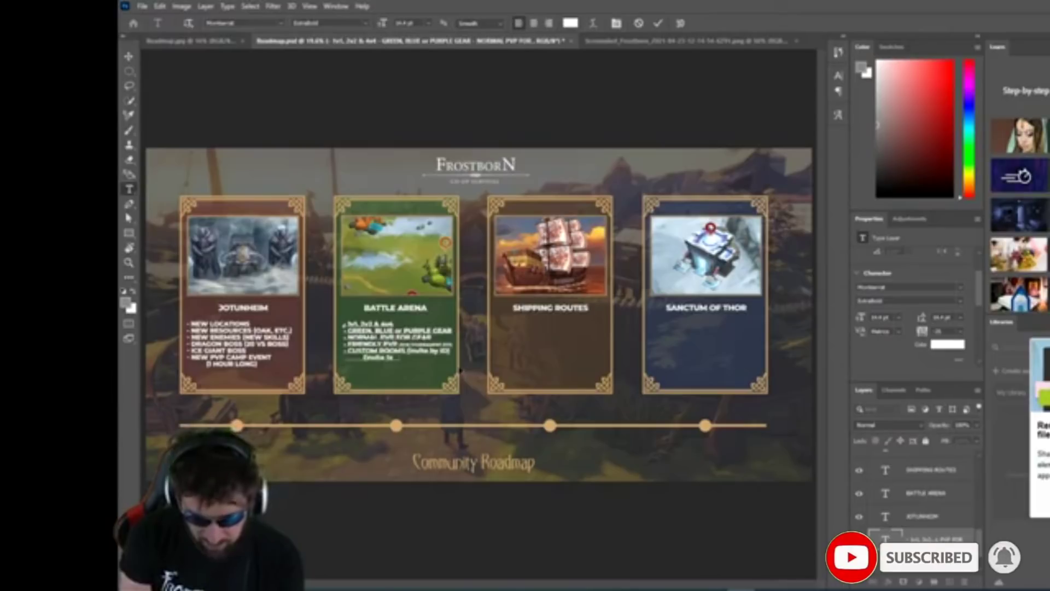
pyautogui.write('mily members')
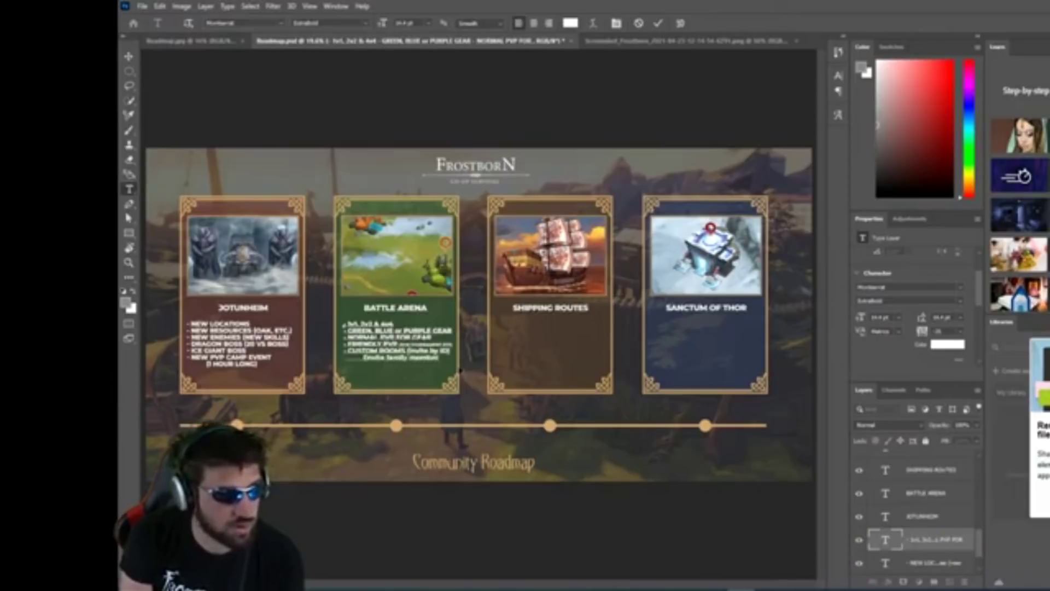
pyautogui.press('BackSpace')
pyautogui.press('BackSpace')
pyautogui.press('BackSpace')
pyautogui.press('BackSpace')
pyautogui.press('BackSpace')
pyautogui.press('BackSpace')
pyautogui.press('BackSpace')
pyautogui.press('BackSpace')
pyautogui.press('BackSpace')
pyautogui.press('BackSpace')
pyautogui.press('BackSpace')
pyautogui.press('BackSpace')
pyautogui.press('BackSpace')
pyautogui.press('BackSpace')
pyautogui.press('BackSpace')
pyautogui.press('BackSpace')
pyautogui.press('BackSpace')
pyautogui.press('BackSpace')
pyautogui.press('BackSpace')
pyautogui.press('BackSpace')
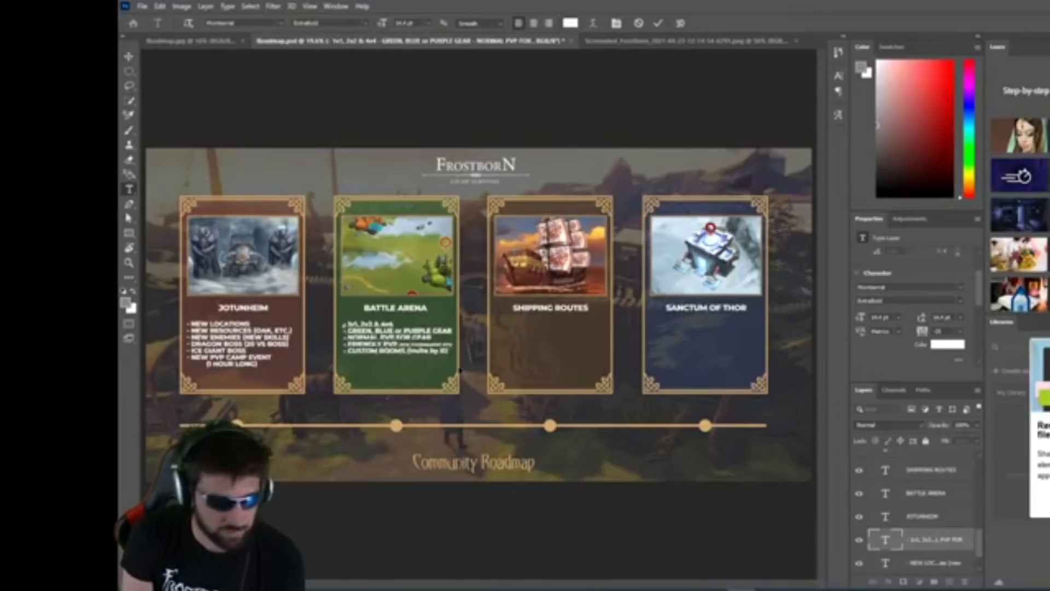
# Step: Extend the note on the CUSTOM ROOMS bullet in the Battle Arena list with (includes Family)
pyautogui.write('(incl.udes')
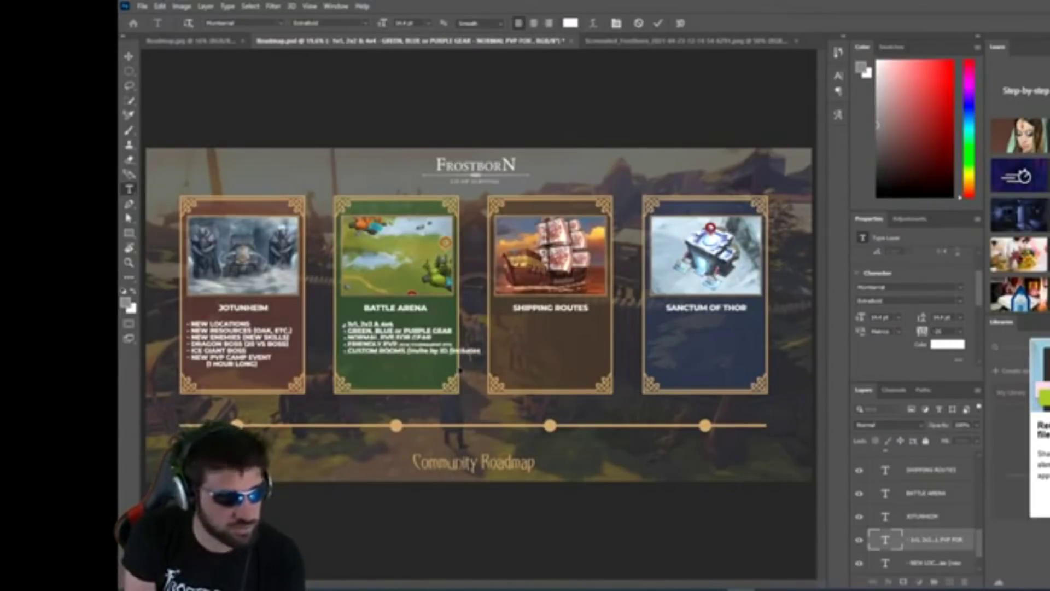
pyautogui.write('fami')
pyautogui.press('BackSpace')
pyautogui.press('BackSpace')
pyautogui.press('BackSpace')
pyautogui.press('BackSpace')
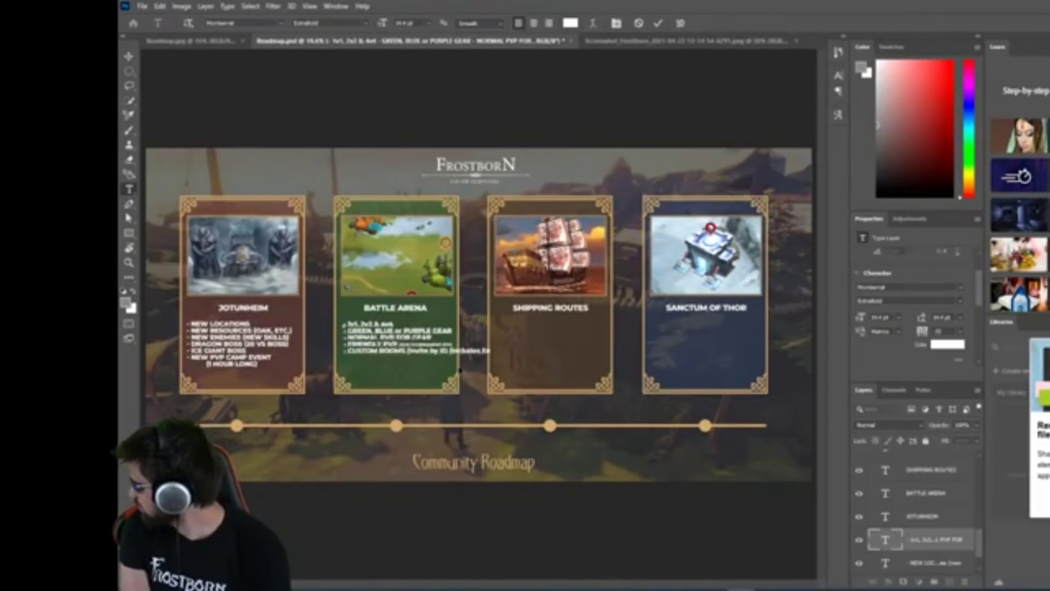
pyautogui.write('m')
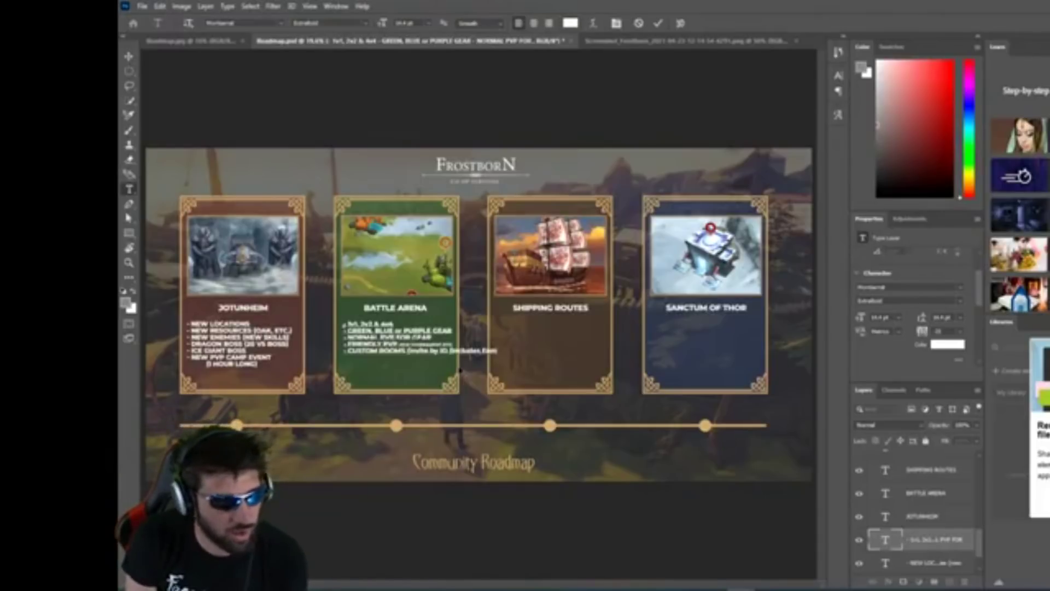
pyautogui.write('ily')
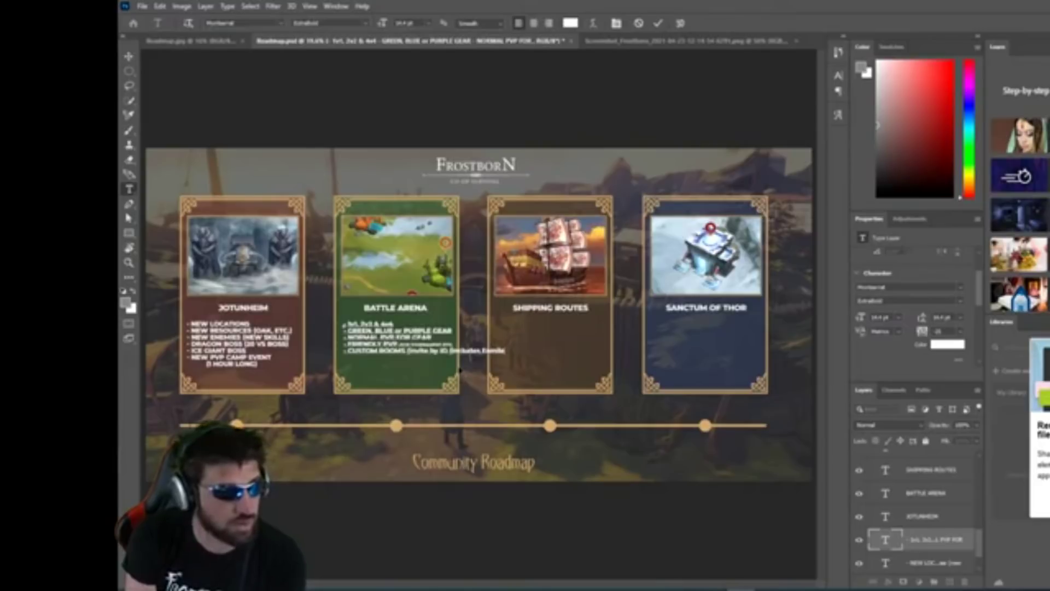
pyautogui.write('))')
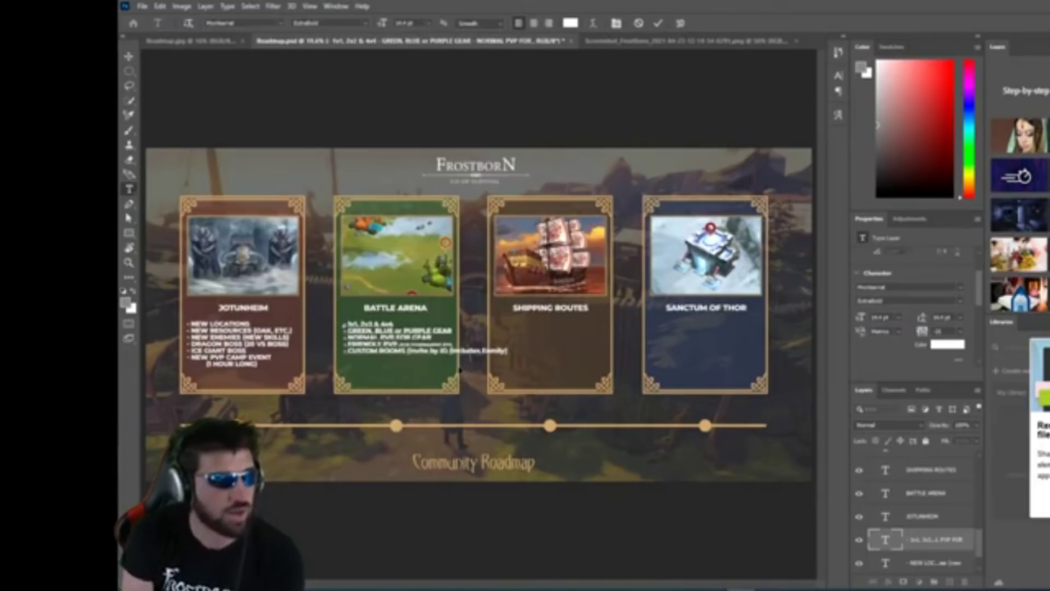
pyautogui.write(')')
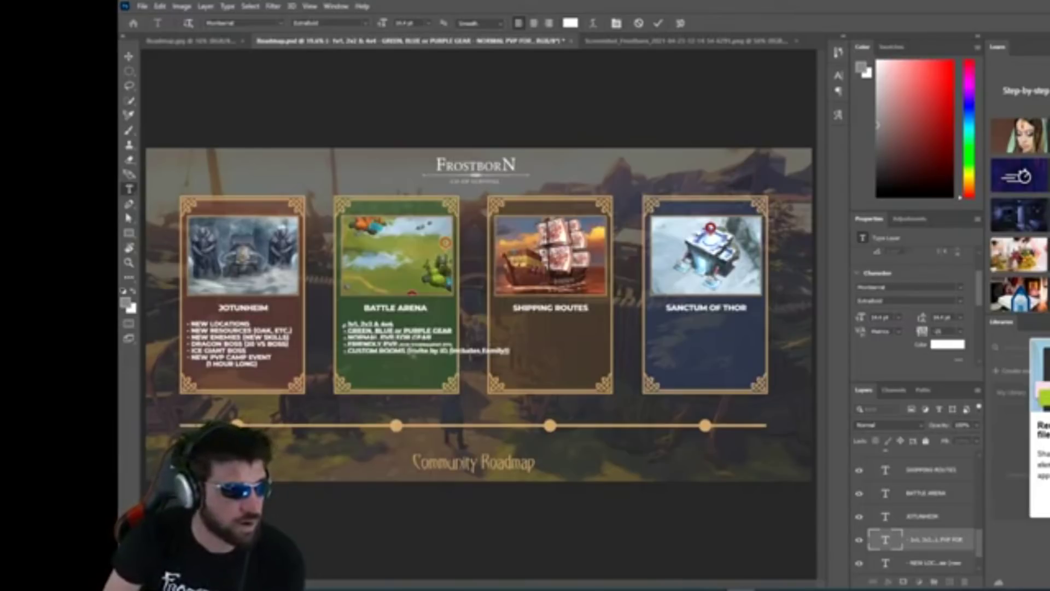
pyautogui.moveTo(409, 351); pyautogui.dragTo(430, 351)
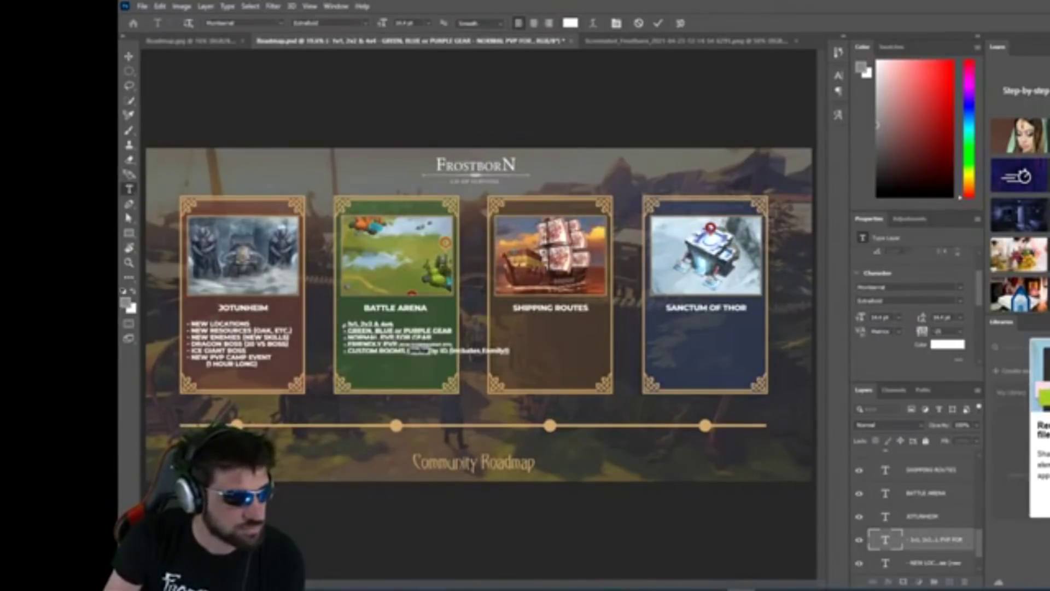
pyautogui.click(401, 355)
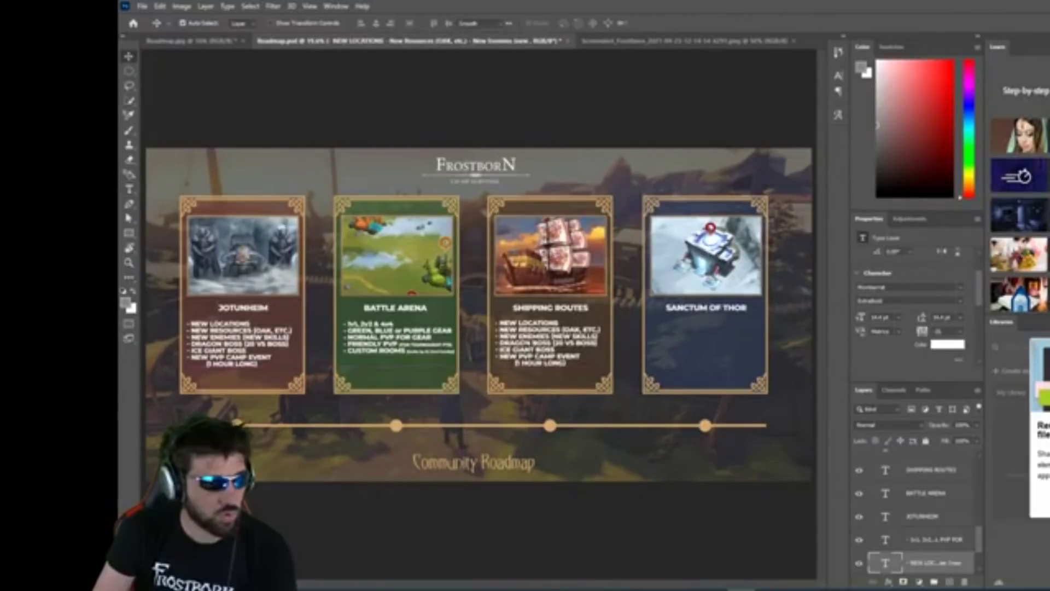
# Step: Delete the bullets from DRAGON BOSS onward in the list copied onto the Shipping Routes card and nudge the list into place
pyautogui.doubleClick(525, 343)
pyautogui.moveTo(499, 342); pyautogui.dragTo(589, 371)
pyautogui.press('BackSpace')
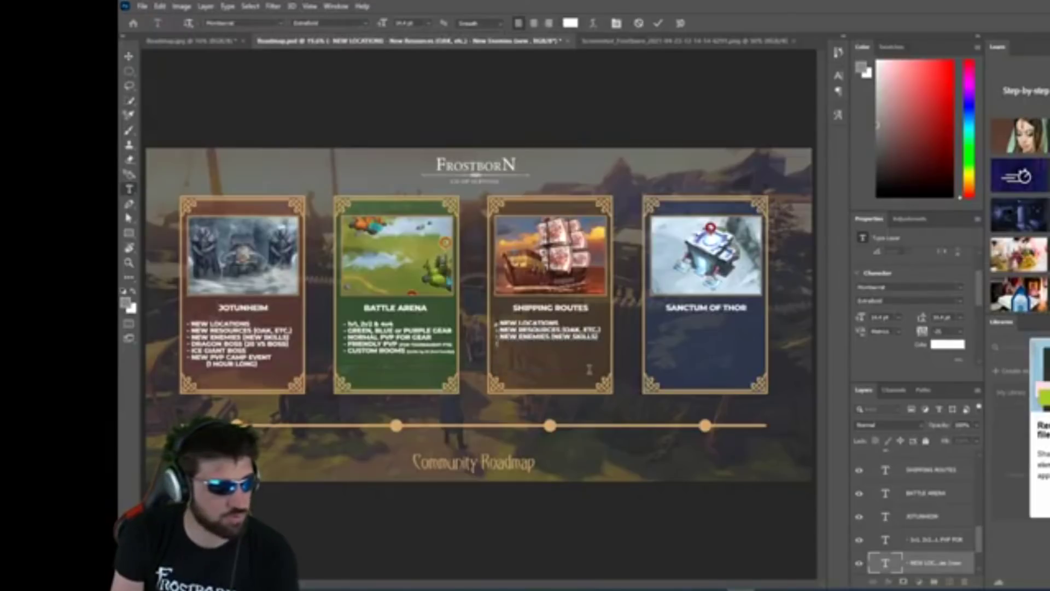
pyautogui.click(129, 55)
pyautogui.moveTo(549, 332); pyautogui.dragTo(559, 335)
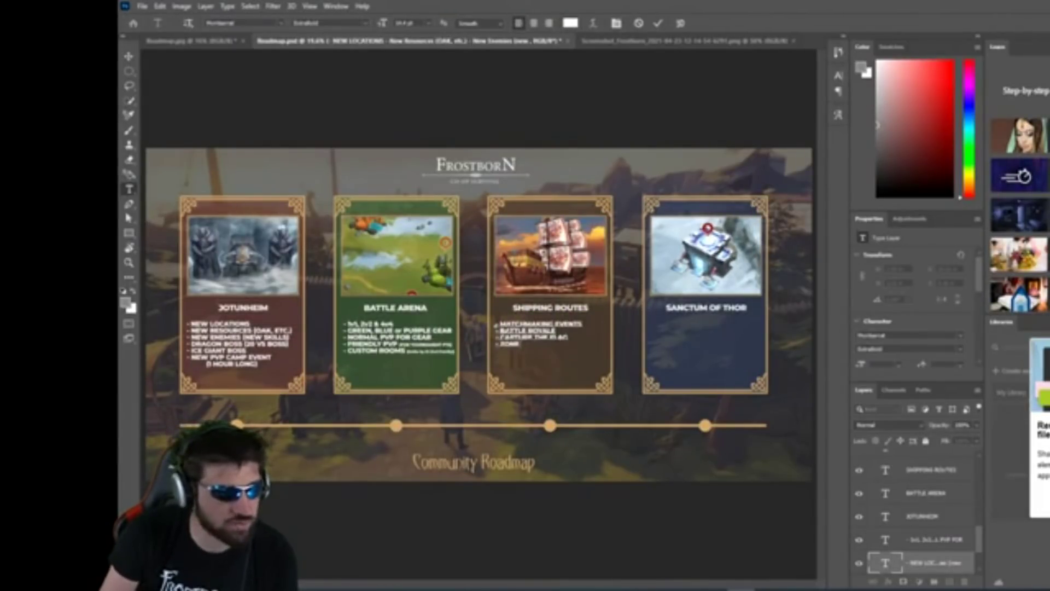
# Step: Insert MULTIFAMILY GAMEPLAY as the first Shipping Routes bullet and complete the last bullet as ZONE CAPTURE GAMES
pyautogui.press('Return')
pyautogui.press('Up')
pyautogui.write('- MULTI')
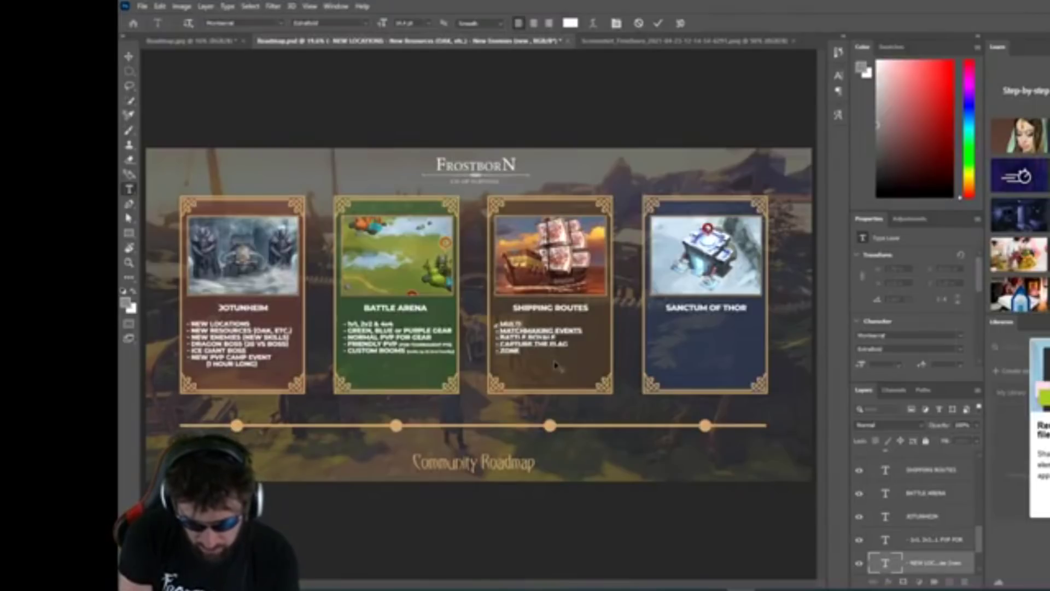
pyautogui.write('PLAYER GAMEPLAY')
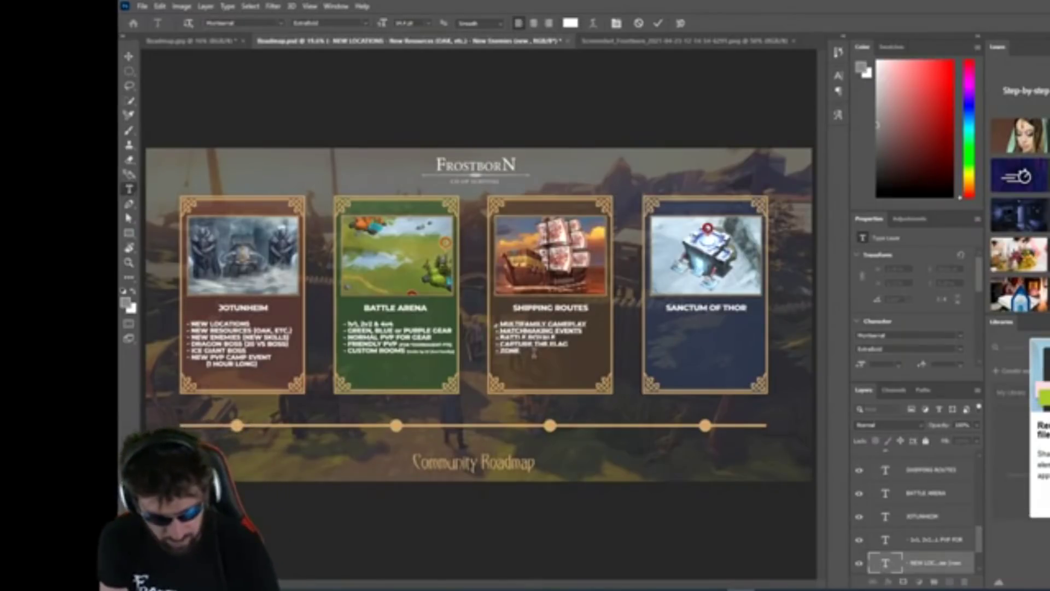
pyautogui.write('CAPTURE (')
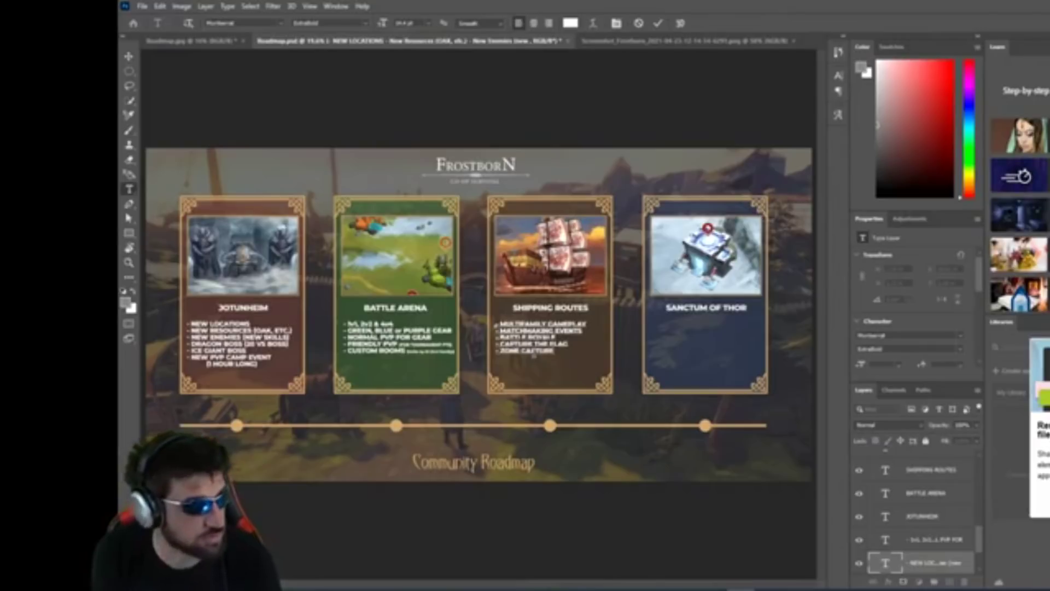
pyautogui.write('AMES')
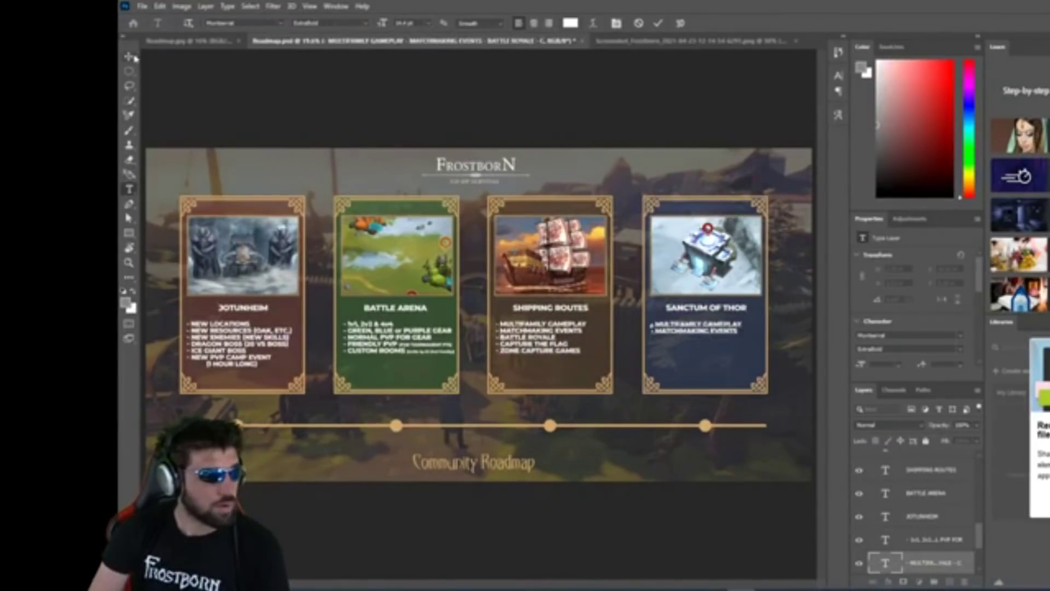
# Step: Rewrite the list copied onto the Sanctum of Thor card as the bullets PVP SANCTUM (2-3 FAMILIES) and EASY MODE
pyautogui.press('v')
pyautogui.moveTo(702, 330); pyautogui.dragTo(741, 331)
pyautogui.doubleClick(706, 330)
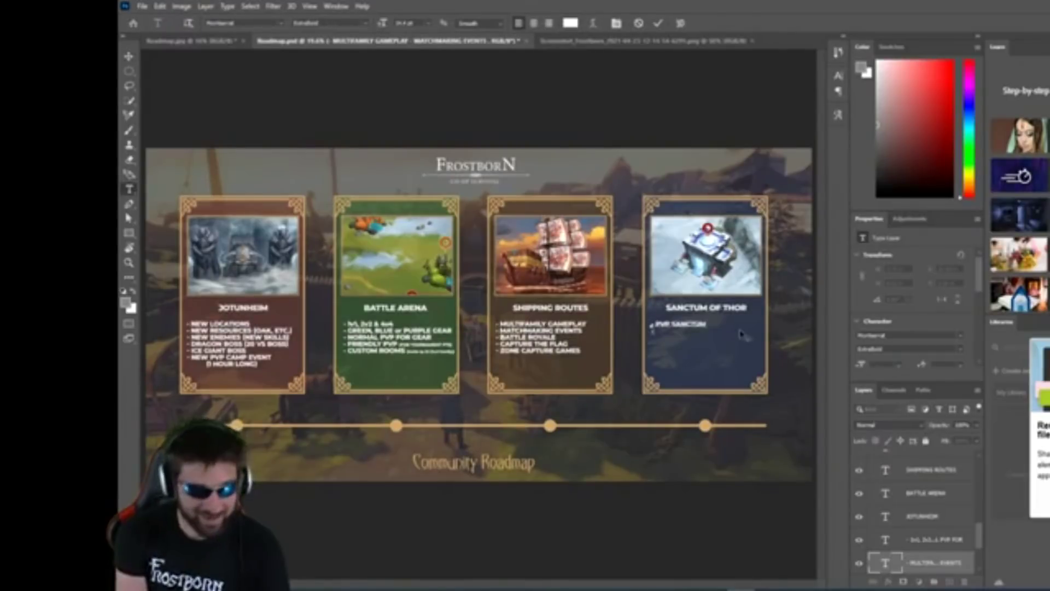
pyautogui.write('20')
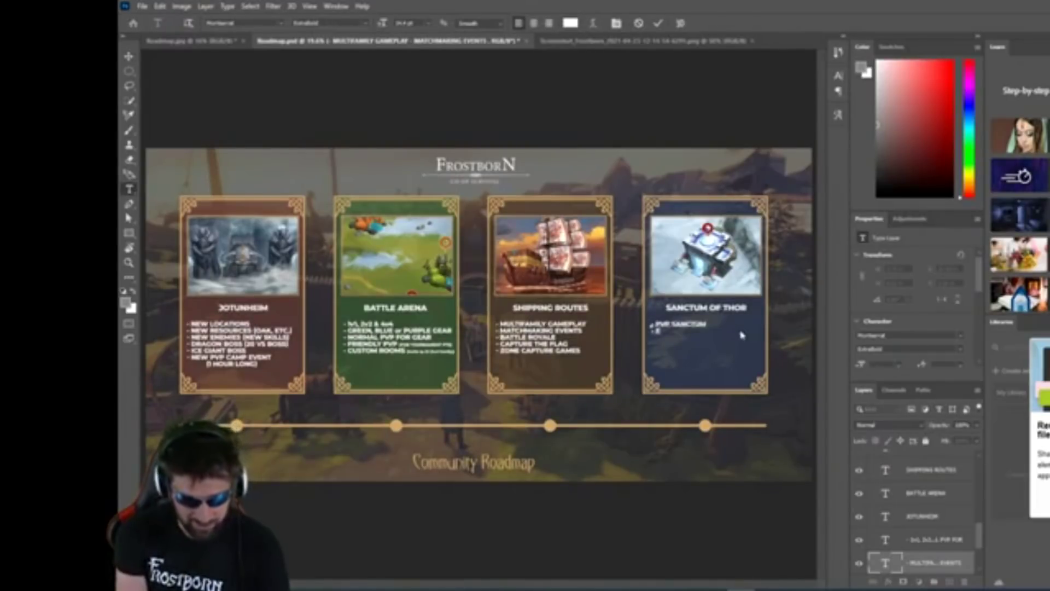
pyautogui.write('SY MODE')
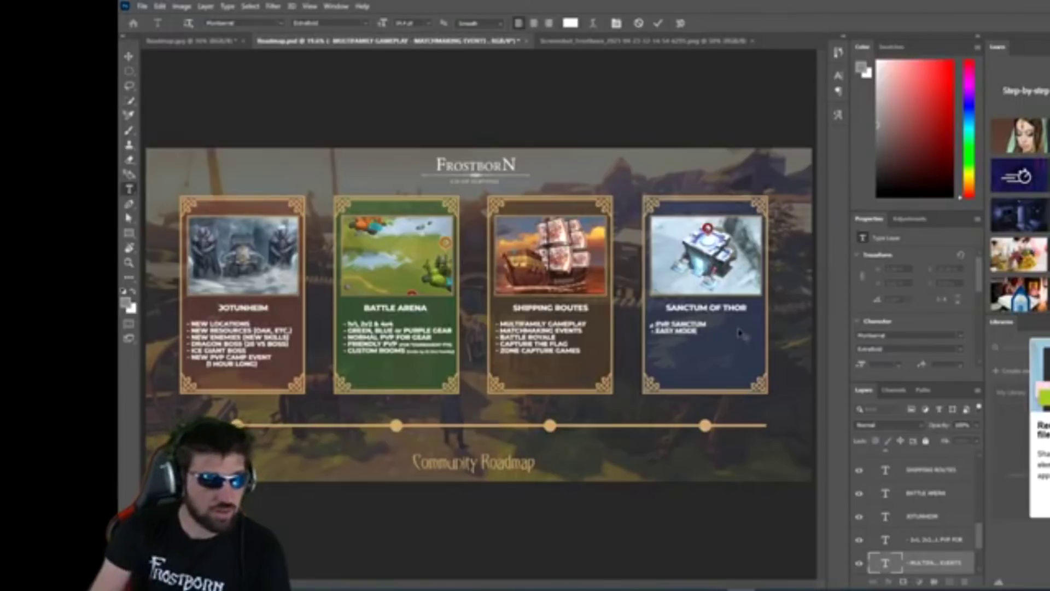
pyautogui.click(711, 325)
pyautogui.write('(1-3 FAMILIES)')
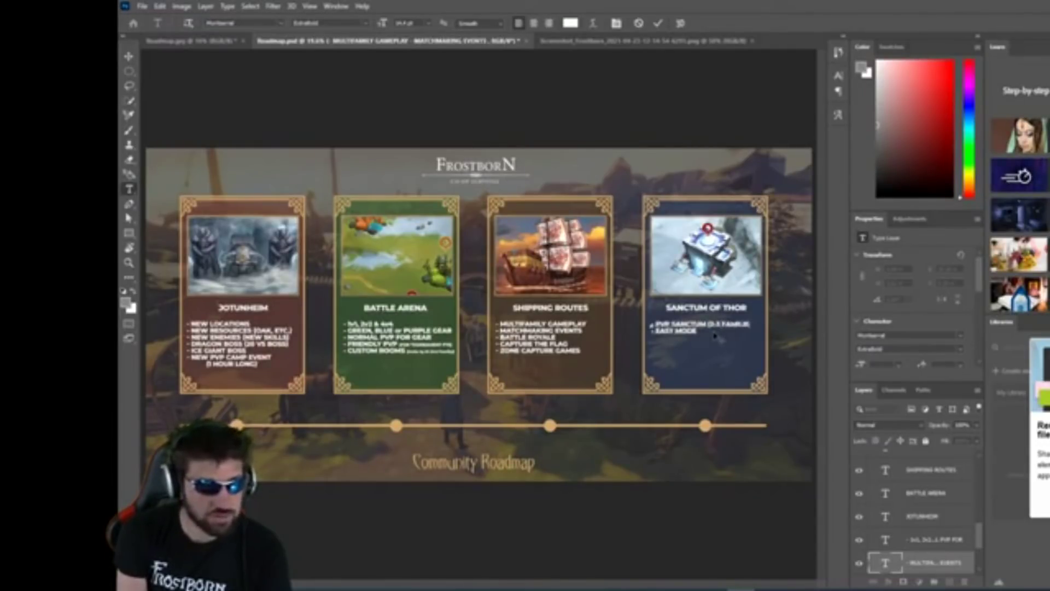